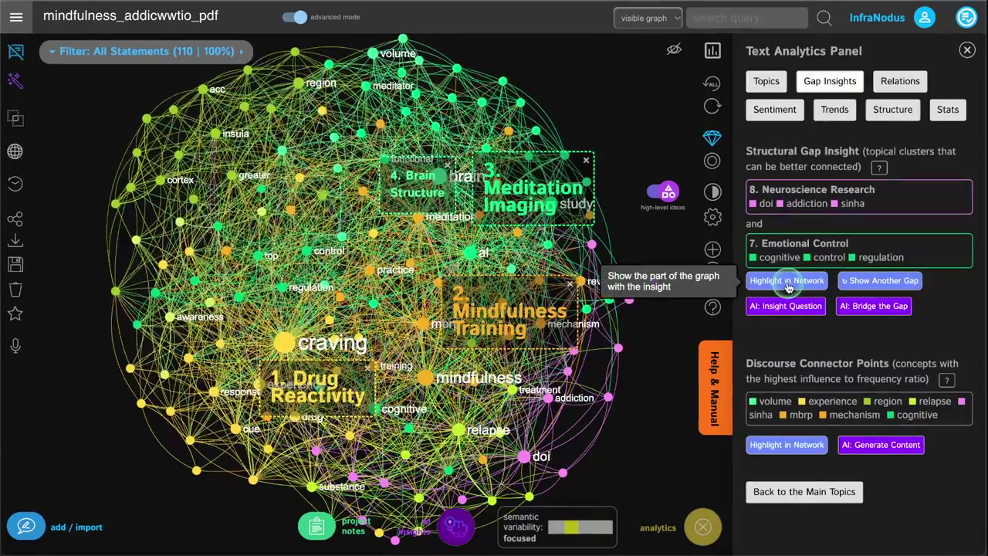
# Show the gap area and cycle through the structural gaps between topic clusters.
pyautogui.click(785, 282)
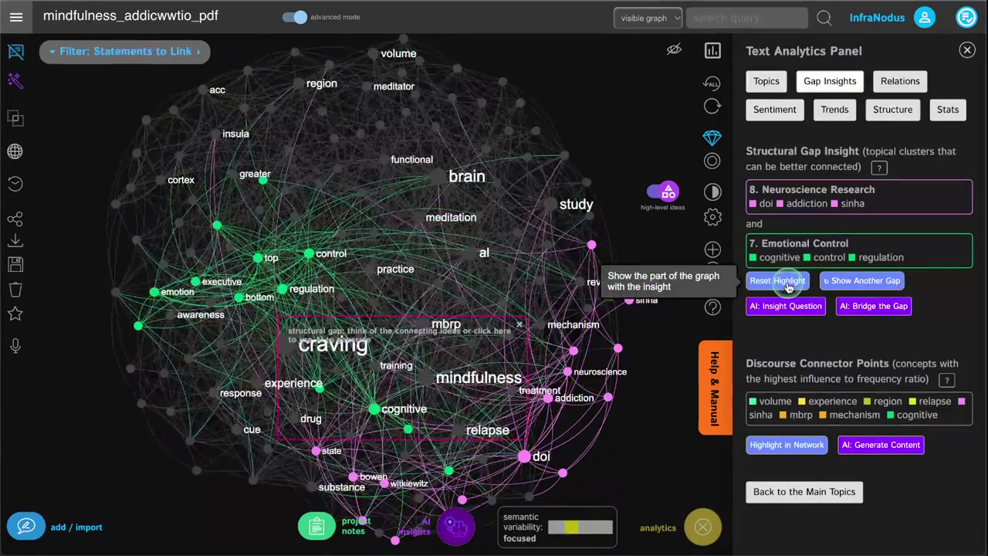
pyautogui.click(854, 282)
pyautogui.click(854, 281)
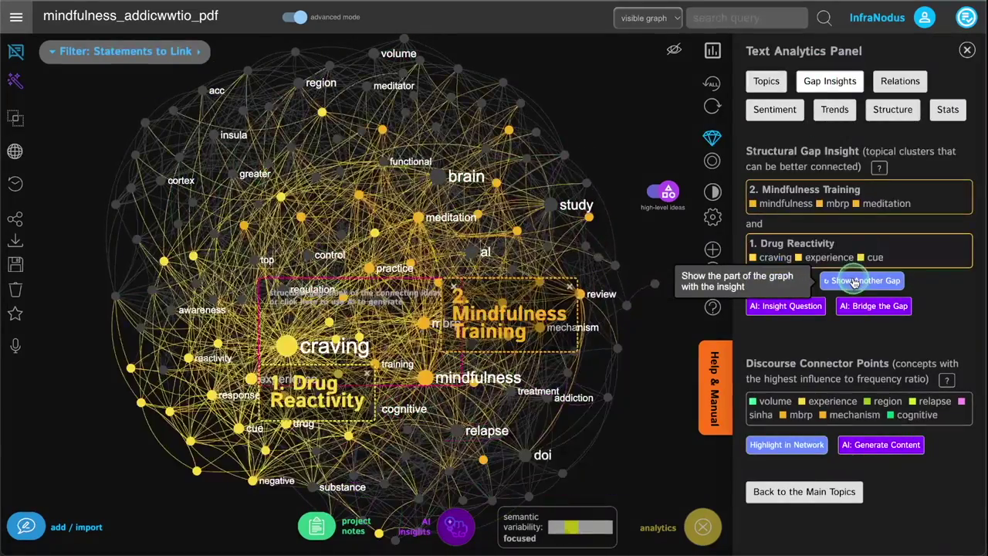
pyautogui.click(855, 282)
pyautogui.click(854, 281)
pyautogui.click(854, 281)
pyautogui.click(855, 282)
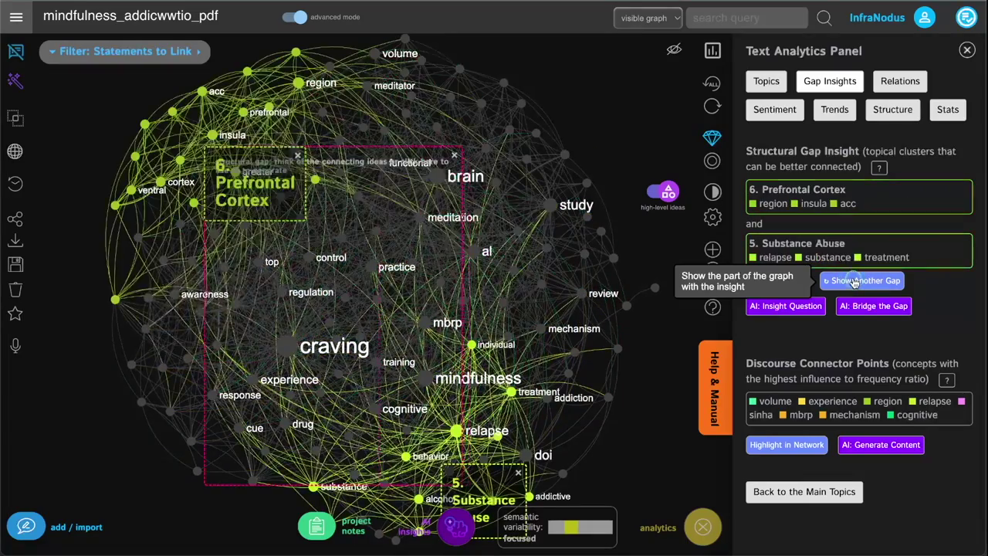
pyautogui.click(855, 281)
pyautogui.click(854, 282)
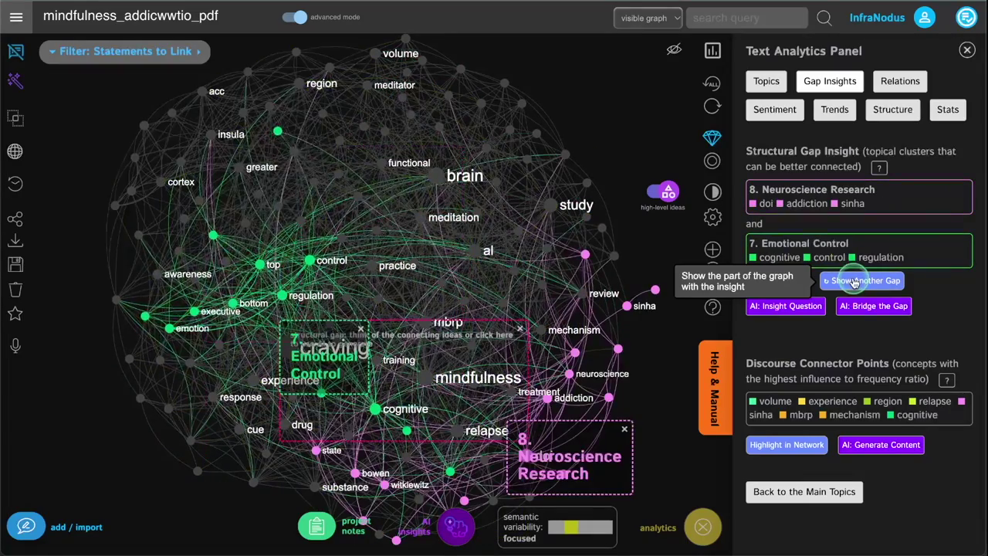
# Advance back to the Prefrontal Cortex–Substance Abuse gap and generate an AI insight question.
pyautogui.click(854, 282)
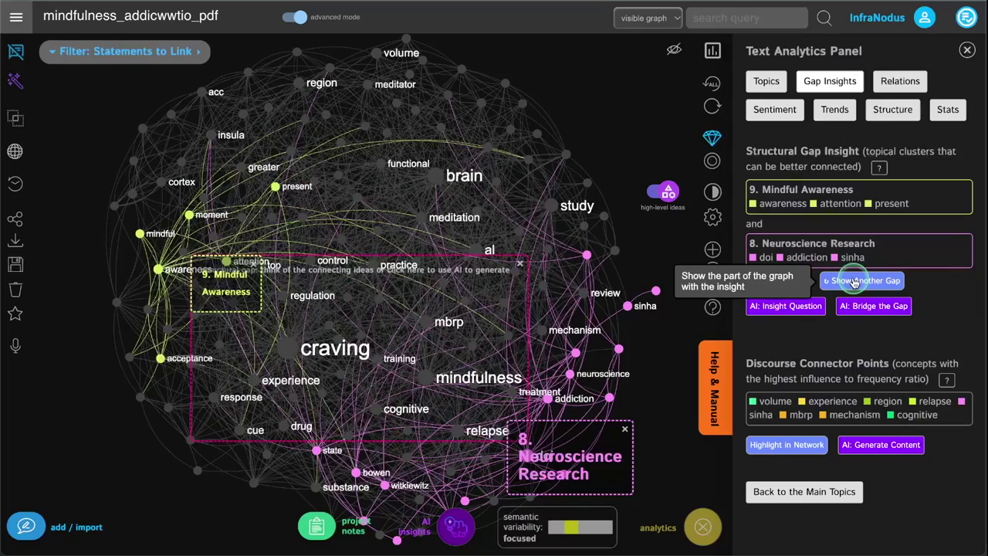
pyautogui.click(854, 282)
pyautogui.click(841, 286)
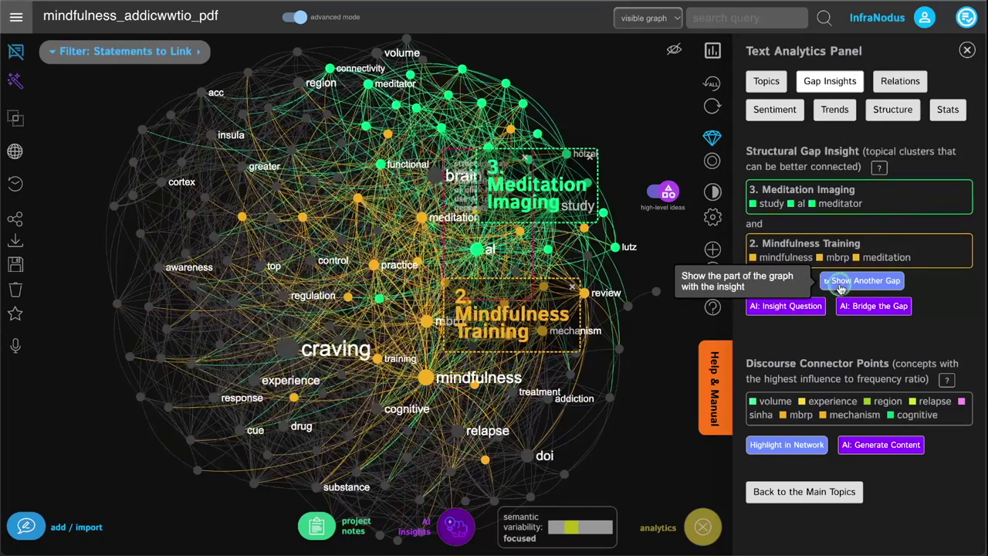
pyautogui.click(841, 285)
pyautogui.click(841, 286)
pyautogui.click(841, 285)
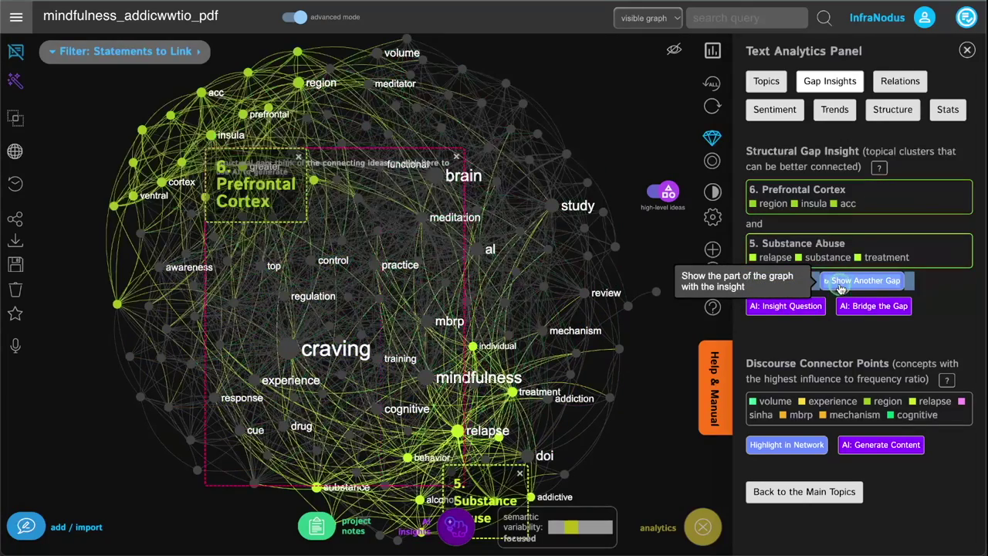
pyautogui.click(787, 309)
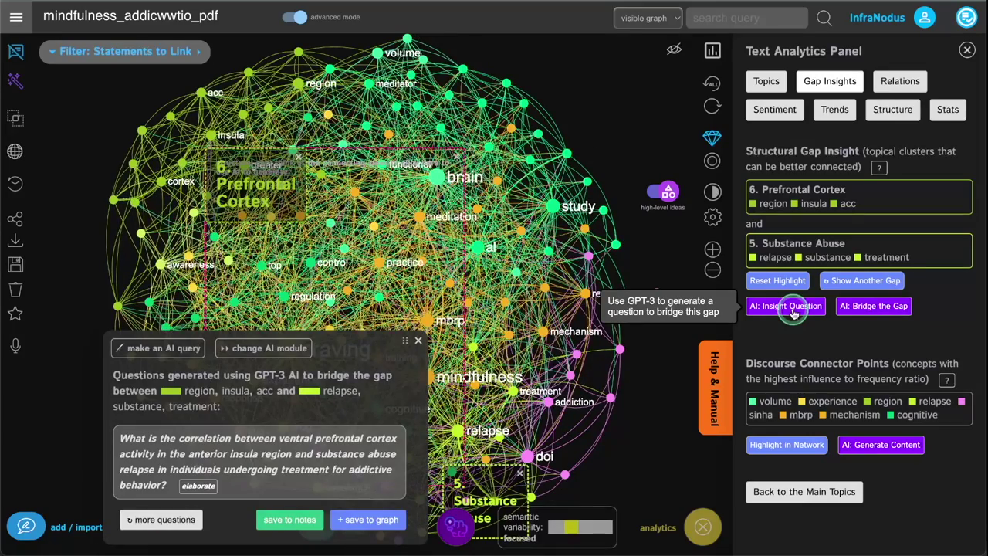
# Elaborate the prefrontal cortex and relapse question with a GPT-4 Chat answer.
pyautogui.click(197, 492)
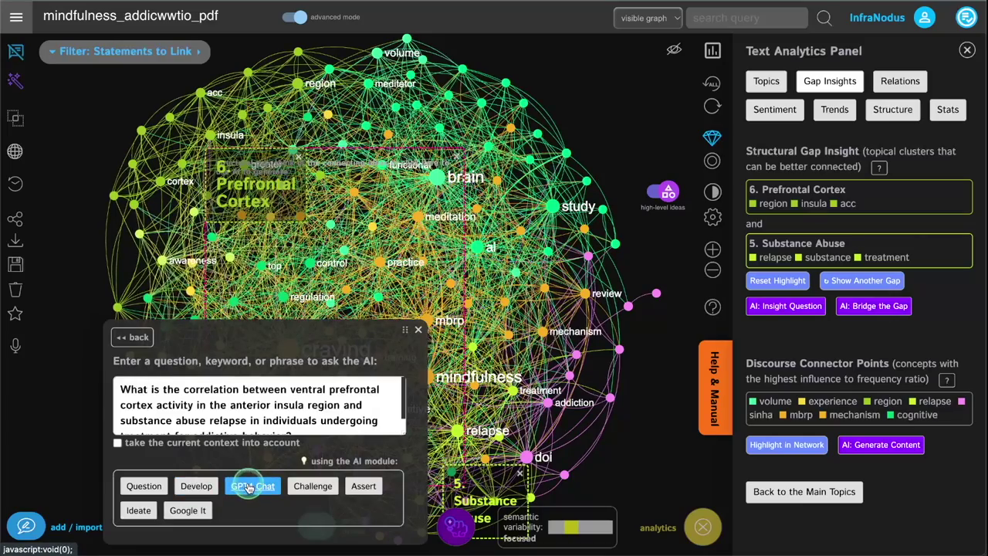
pyautogui.click(248, 487)
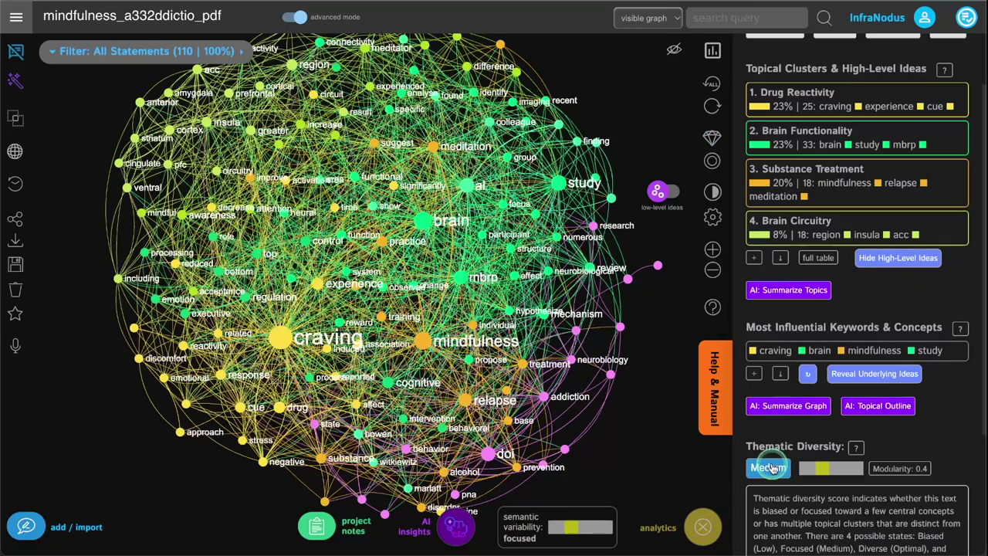
# Close the Medium thematic diversity note, then view and close the semantic variability details.
pyautogui.click(772, 468)
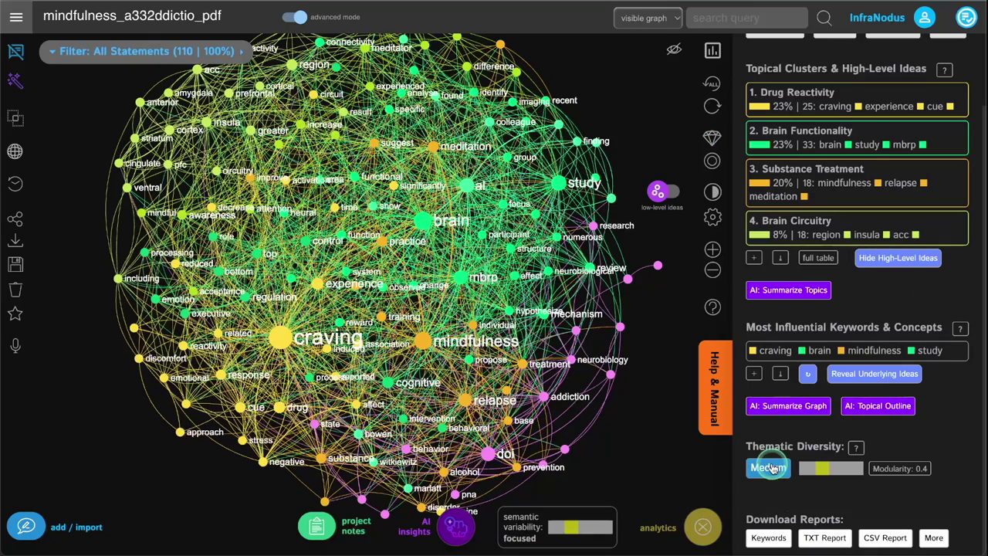
pyautogui.click(579, 527)
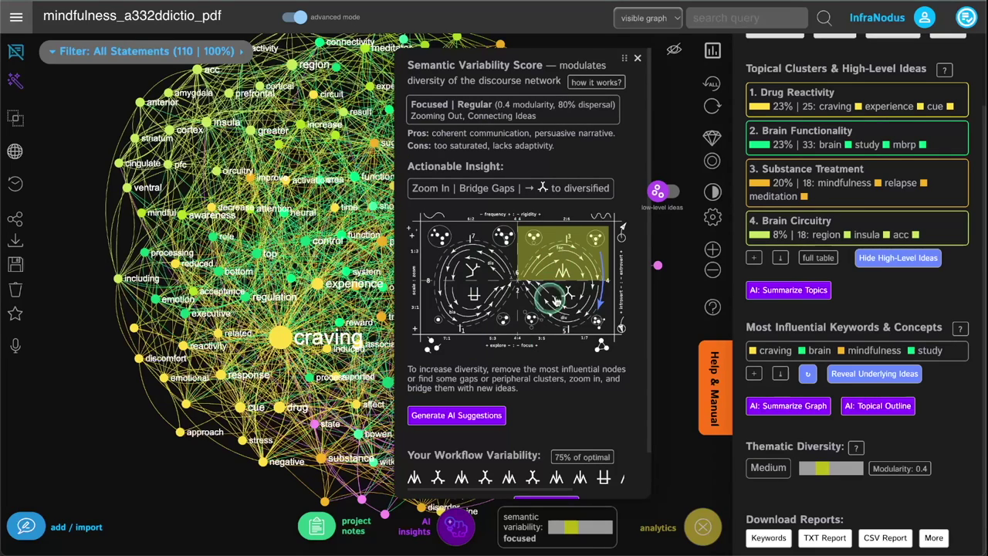
pyautogui.click(637, 58)
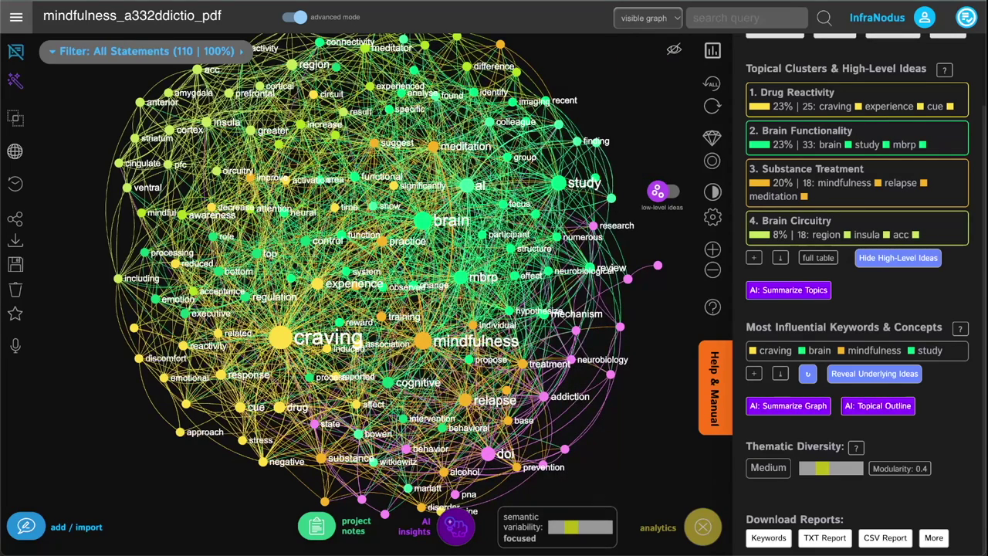
# Highlight the Discourse Connector Points in the network from Gap Insights.
pyautogui.scroll(3, 785, 172)
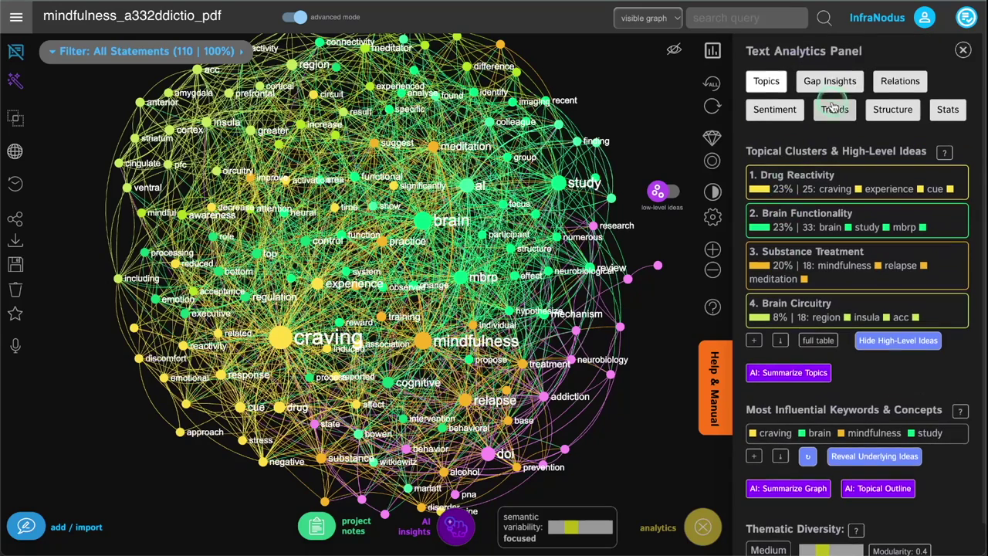
pyautogui.click(829, 81)
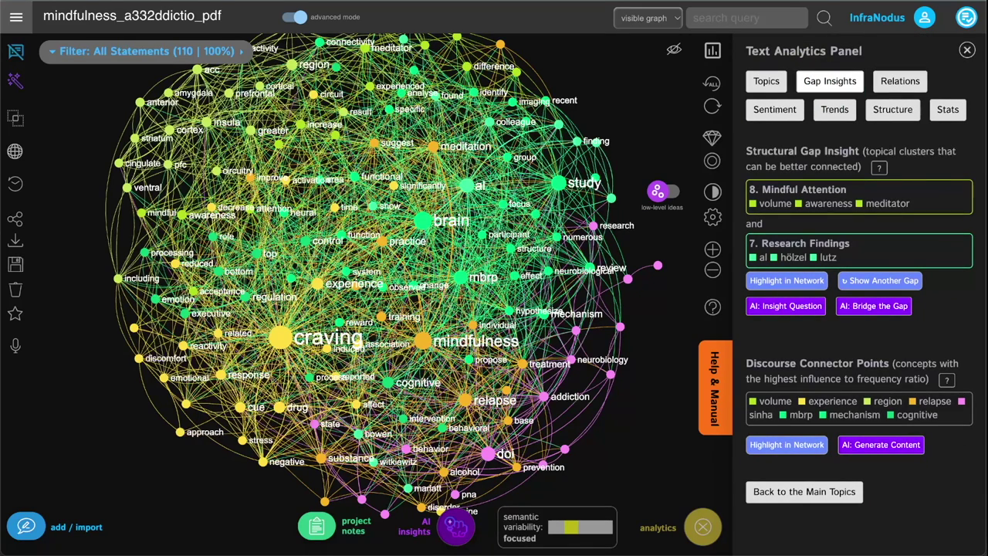
pyautogui.click(784, 446)
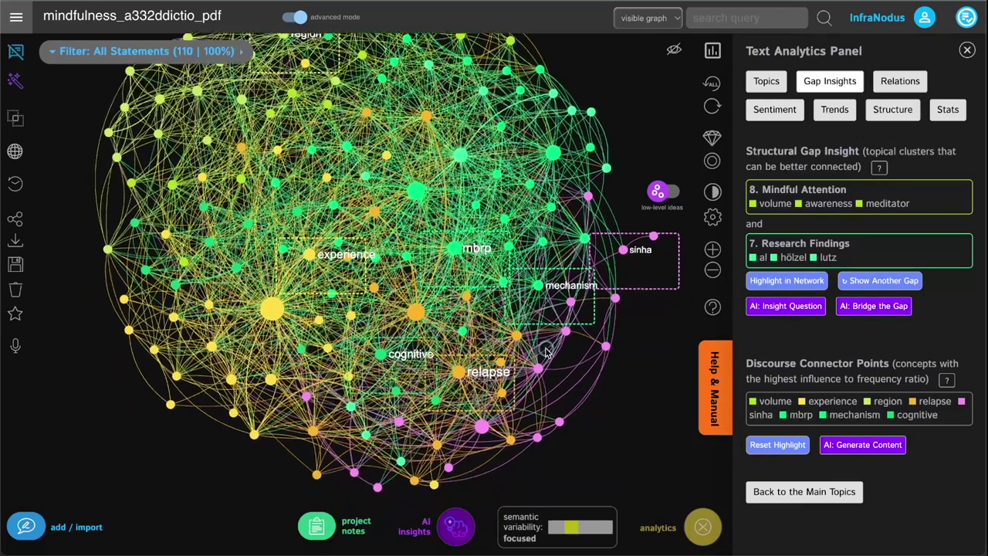
# Filter the graph to the cognitive, relapse and mechanism concepts.
pyautogui.click(378, 354)
pyautogui.click(458, 373)
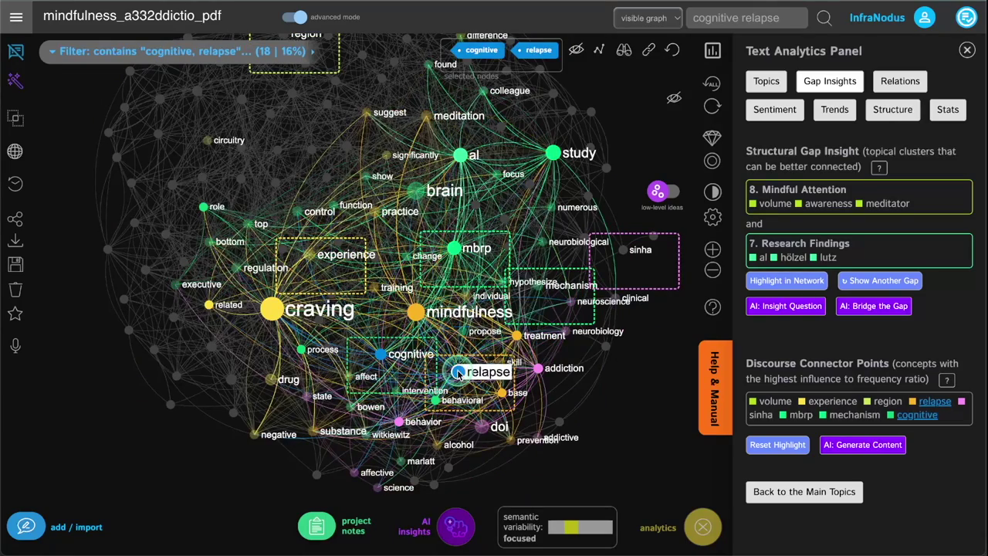
pyautogui.click(544, 288)
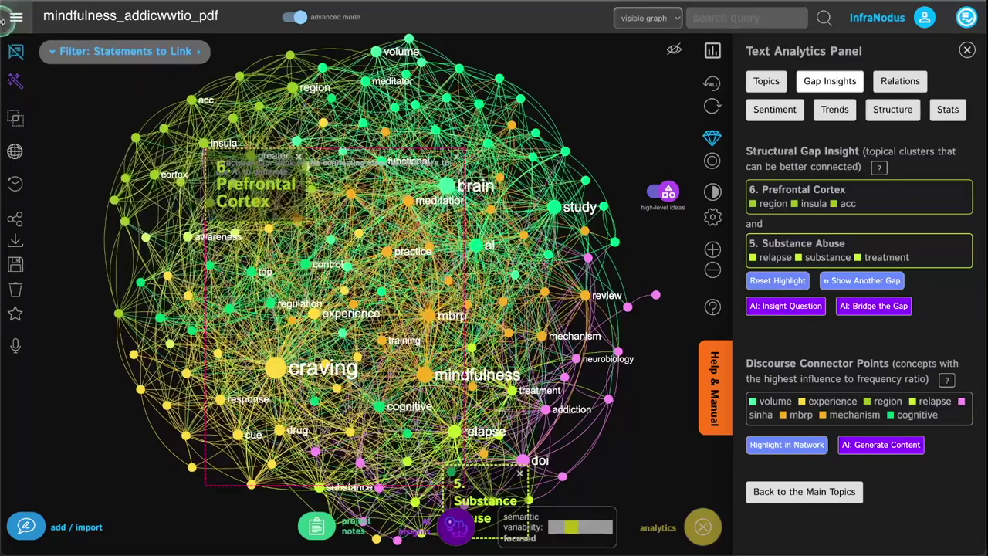
# Go to Apps & Import and filter apps by Google, Text Analysis, then Import Files.
pyautogui.click(16, 16)
pyautogui.click(61, 89)
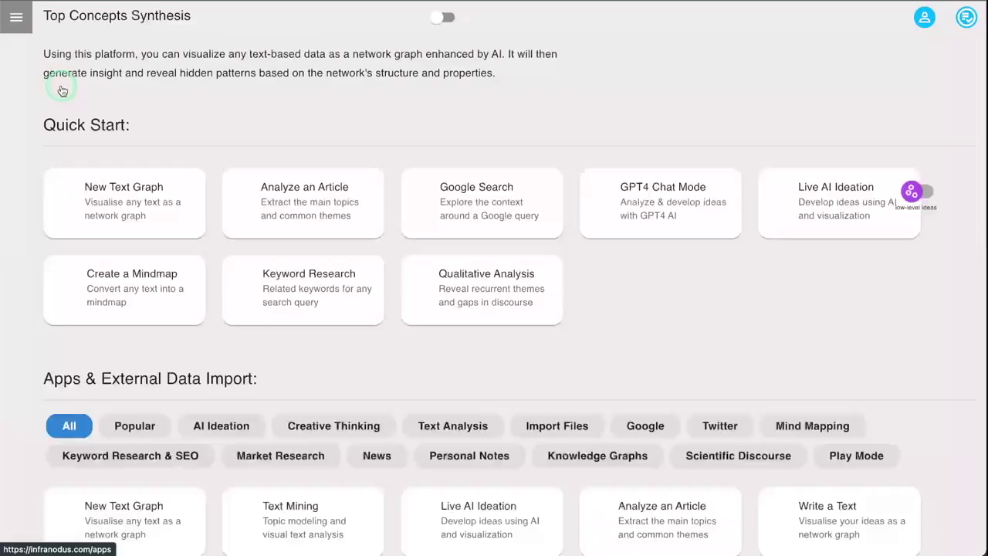
pyautogui.scroll(-3, 313, 355)
pyautogui.scroll(-1, 313, 363)
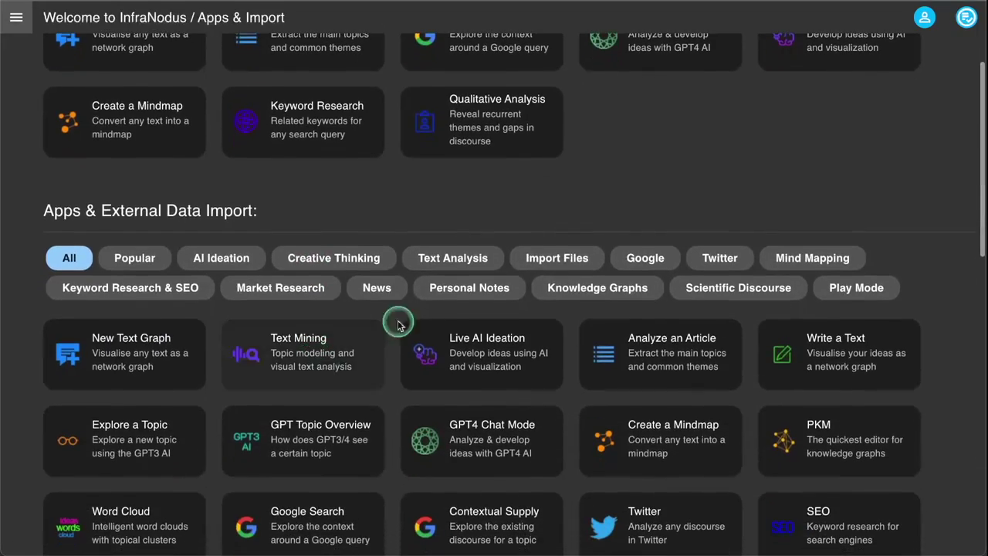
pyautogui.click(653, 259)
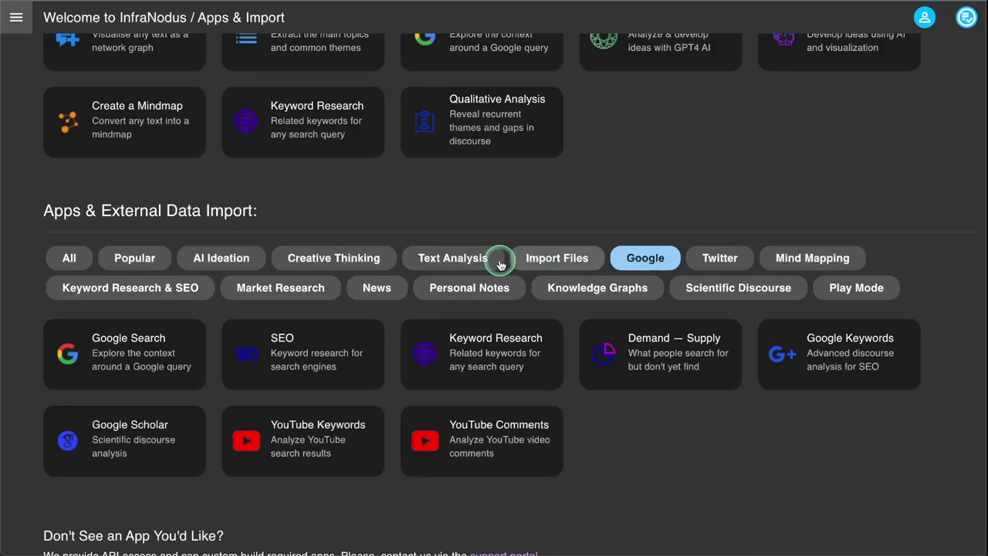
pyautogui.click(429, 260)
pyautogui.click(524, 260)
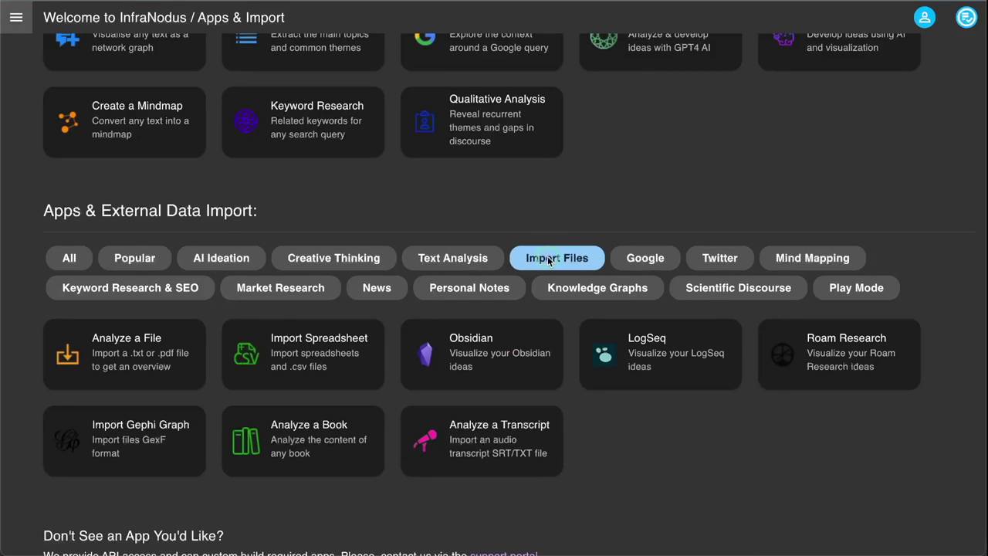
# Import mindfulness-addiction.pdf into a graph named mindfulness_a332ddictio_pdf and visualize it.
pyautogui.click(137, 357)
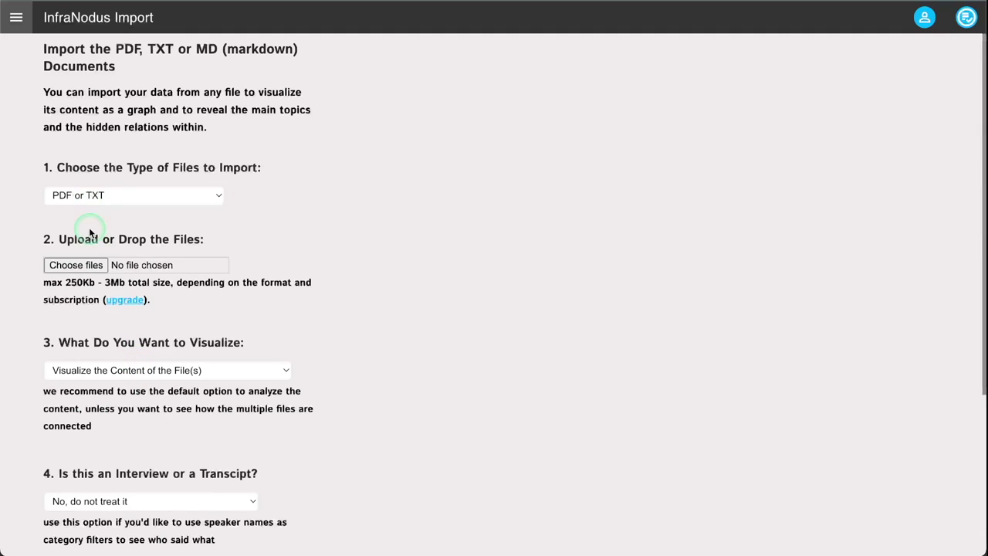
pyautogui.click(77, 265)
pyautogui.doubleClick(376, 165)
pyautogui.scroll(-5, 267, 458)
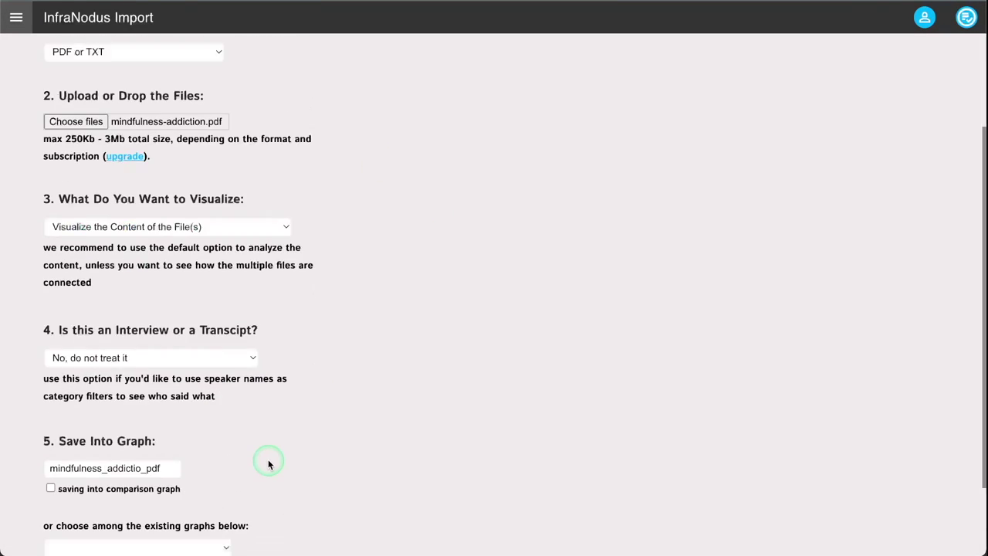
pyautogui.click(113, 314)
pyautogui.write('332')
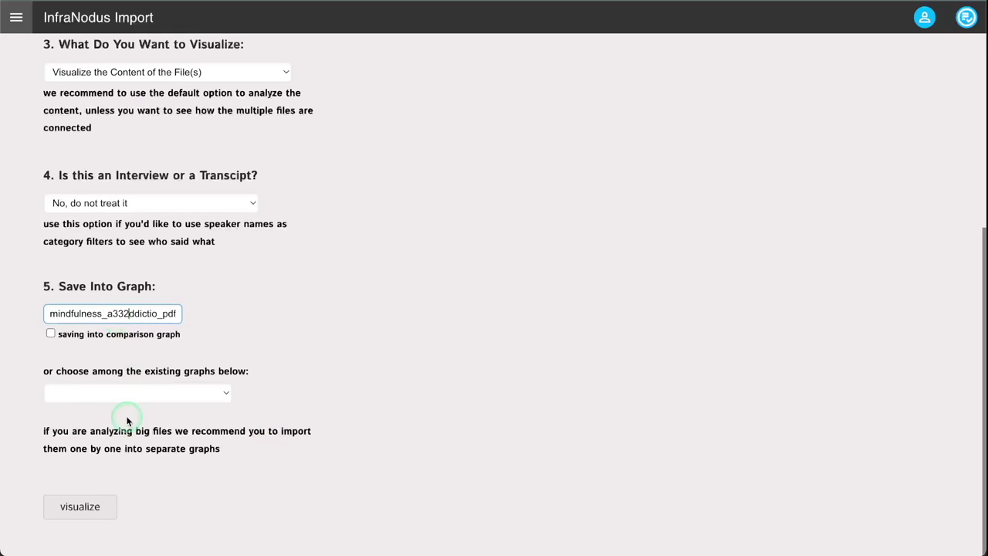
pyautogui.click(81, 513)
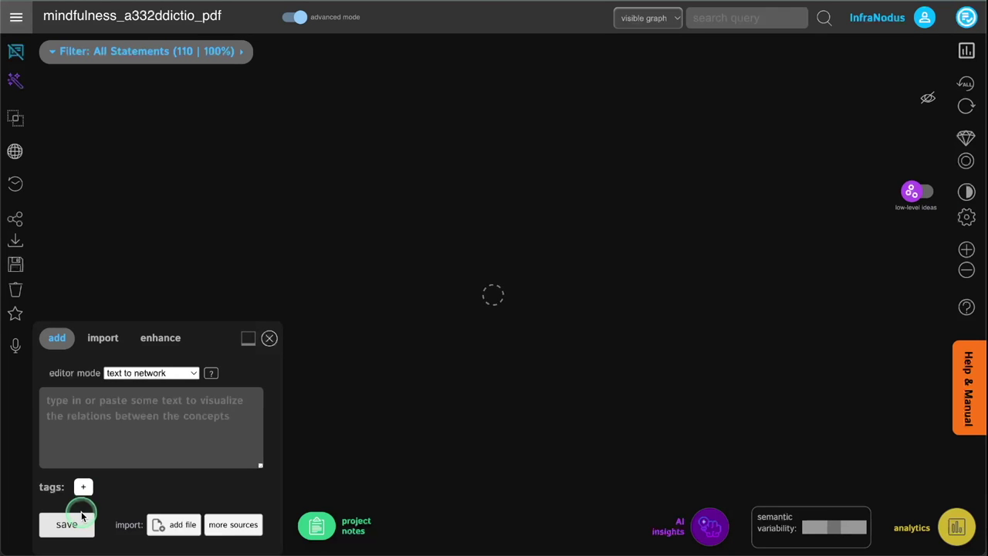
# Close the add-text panel and try filtering by craving, brain and mindfulness nodes, then clear.
pyautogui.click(269, 339)
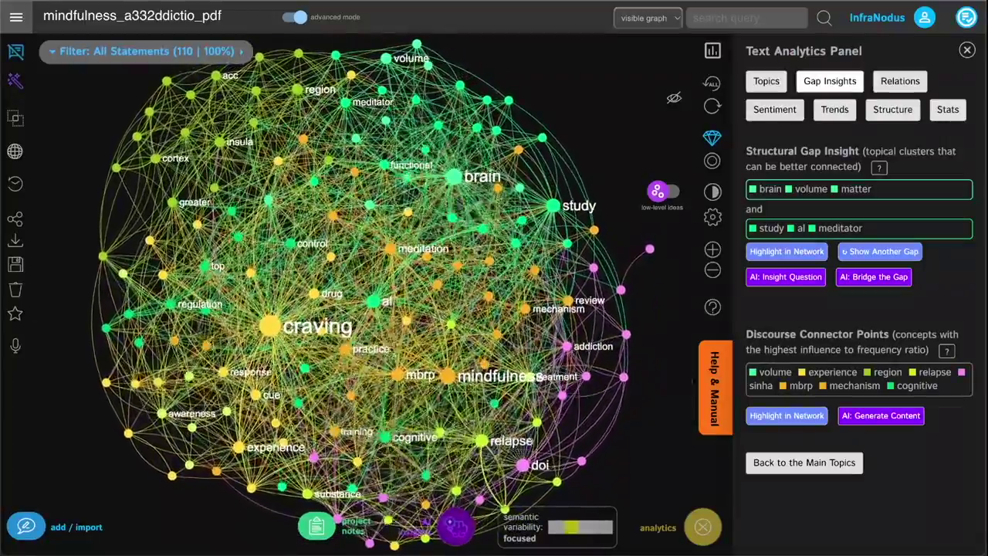
pyautogui.click(767, 83)
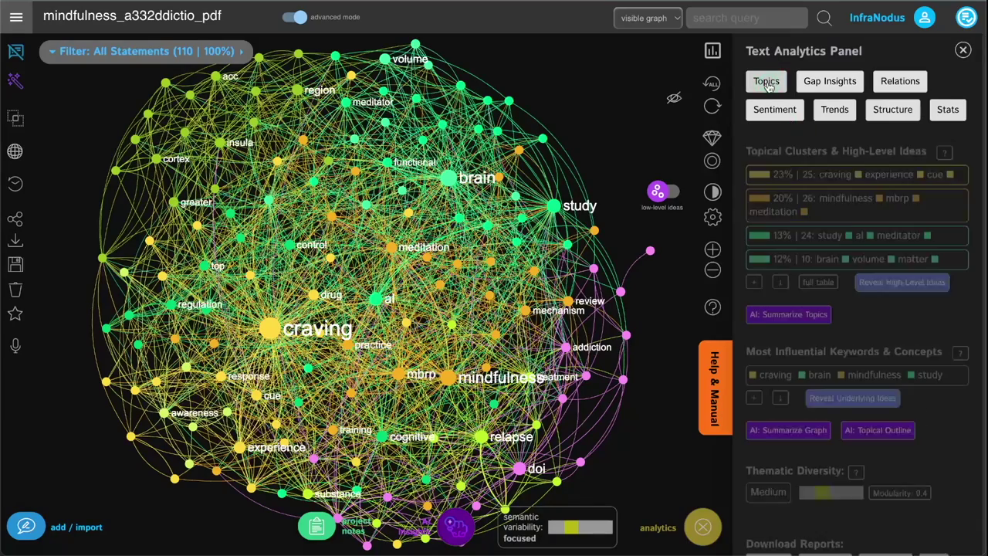
pyautogui.click(269, 329)
pyautogui.click(269, 330)
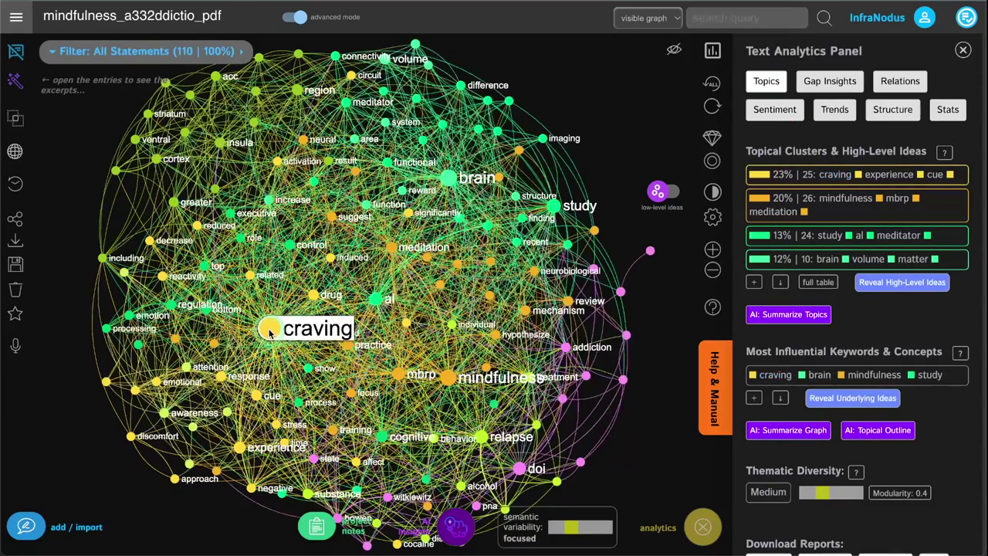
pyautogui.click(453, 178)
pyautogui.click(450, 178)
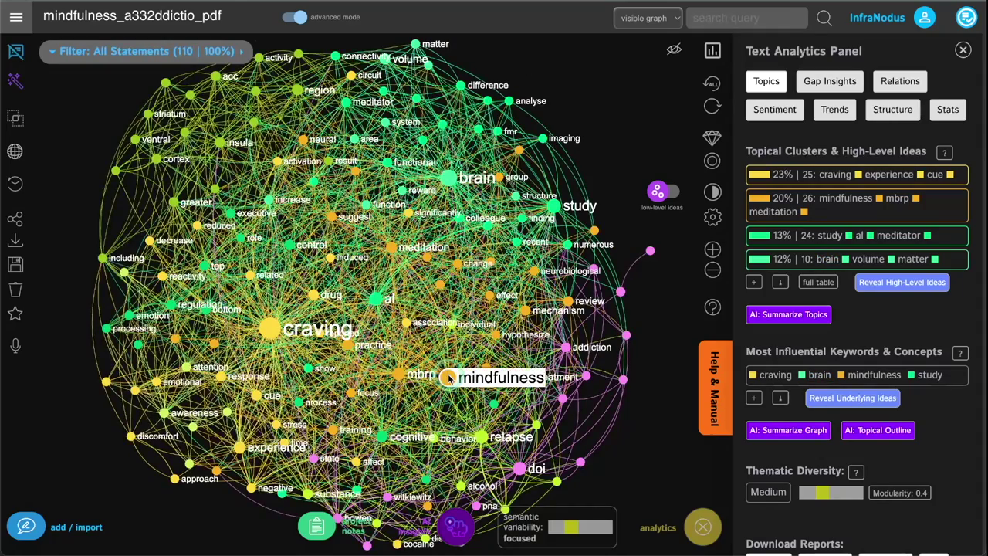
pyautogui.click(448, 377)
pyautogui.click(448, 377)
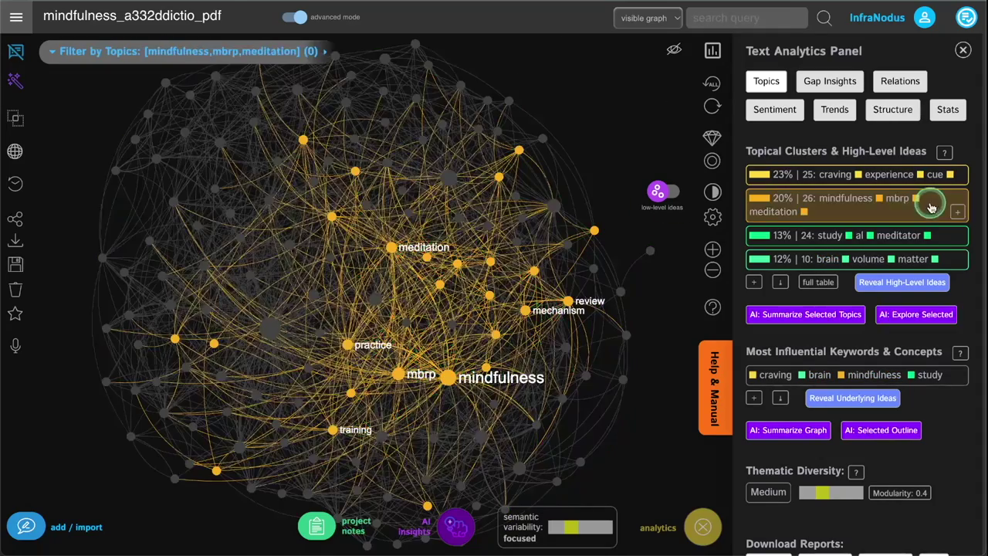
# Preview the mindfulness/MBRP and study/AI/meditator topics, then show high-level idea names and more topics.
pyautogui.click(932, 207)
pyautogui.click(944, 232)
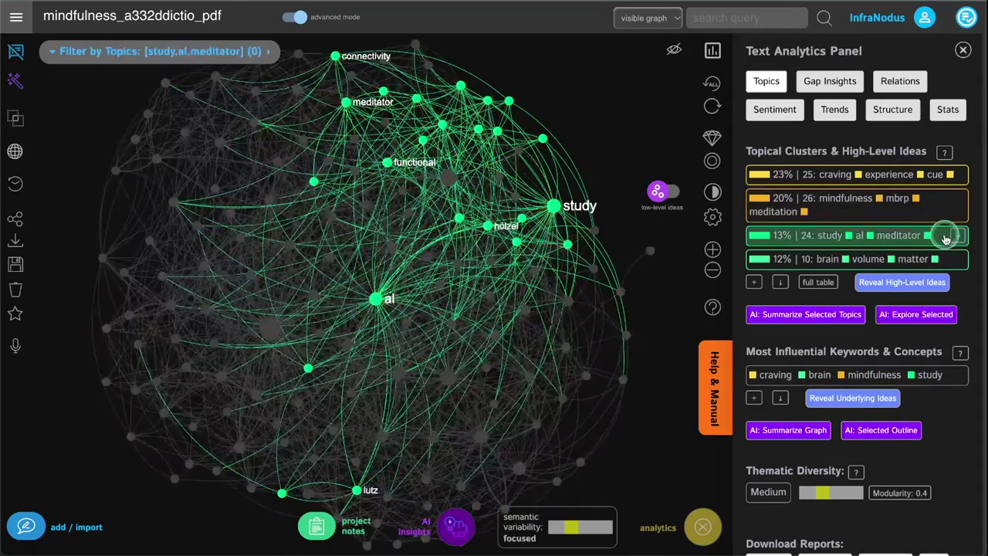
pyautogui.click(943, 231)
pyautogui.click(657, 191)
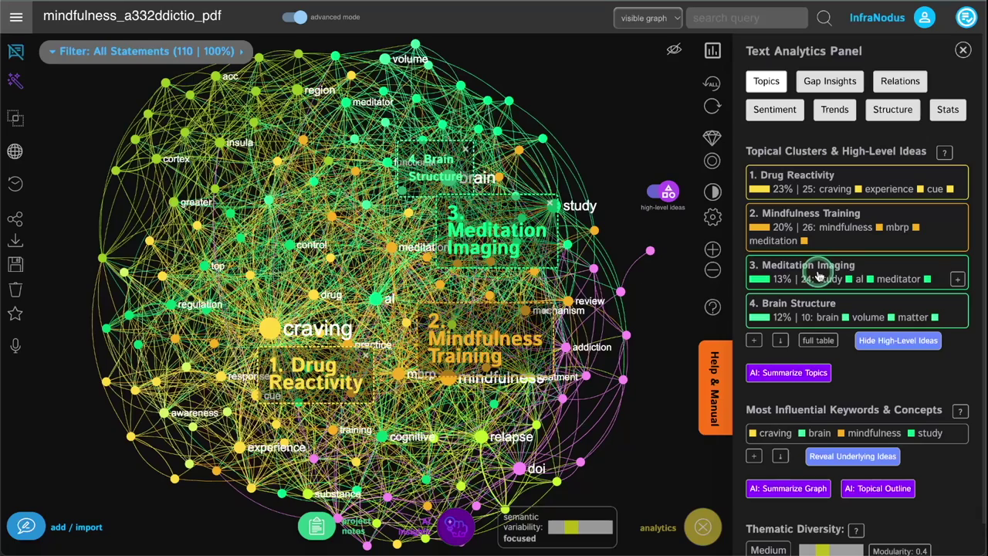
pyautogui.click(754, 340)
# Collapse the topic list to four, test a craving and brain filter, and hide high-level labels.
pyautogui.scroll(-4, 769, 435)
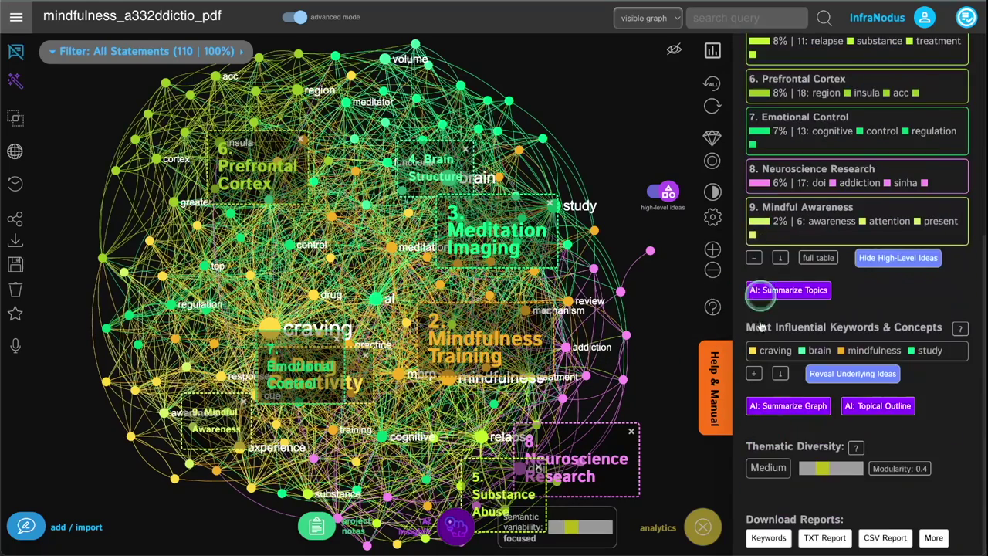
pyautogui.click(754, 258)
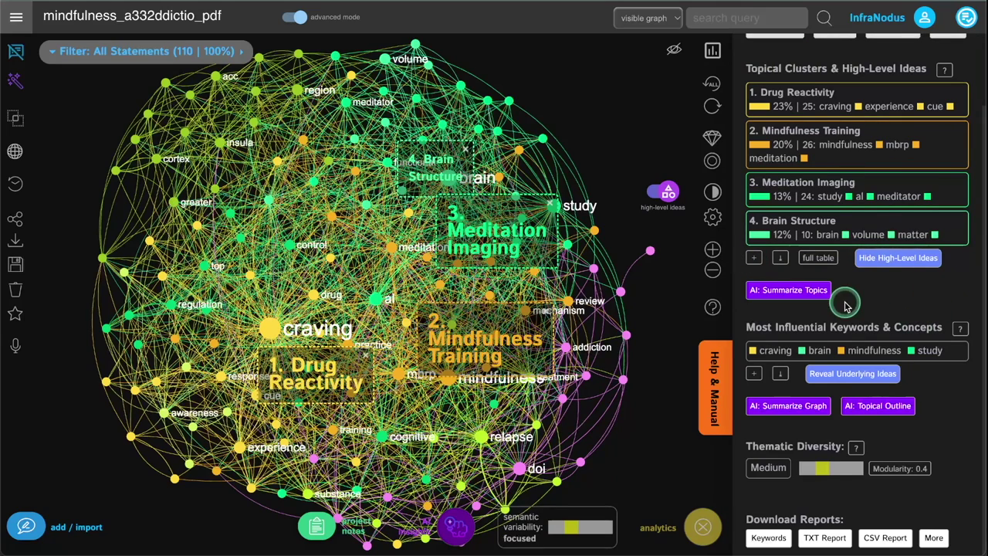
pyautogui.scroll(2, 845, 305)
pyautogui.scroll(-2, 857, 291)
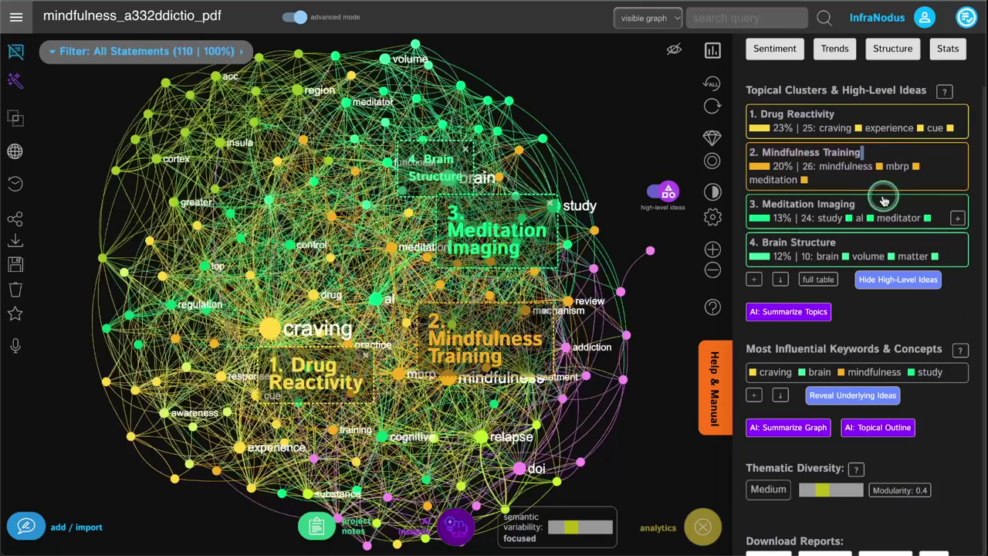
pyautogui.moveTo(879, 208)
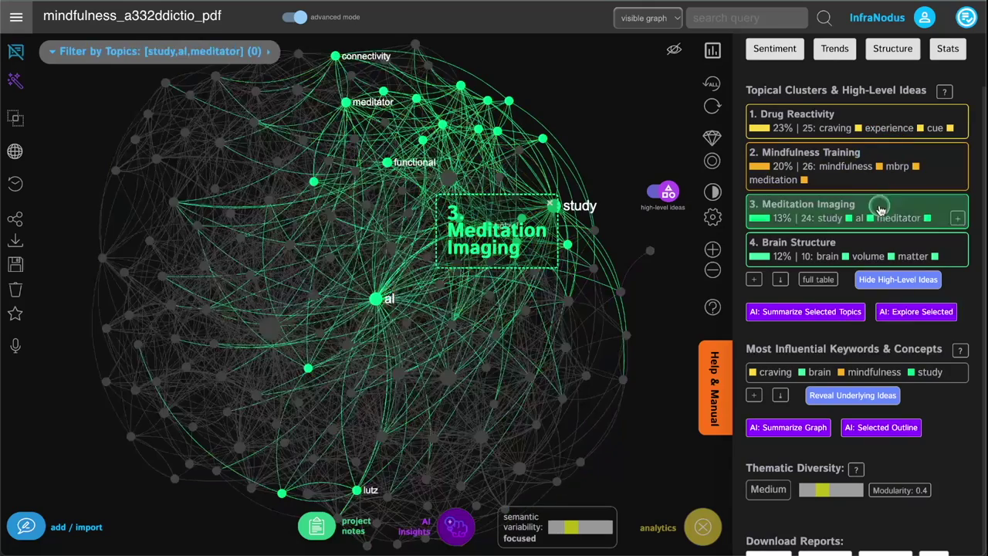
pyautogui.click(776, 372)
pyautogui.click(817, 372)
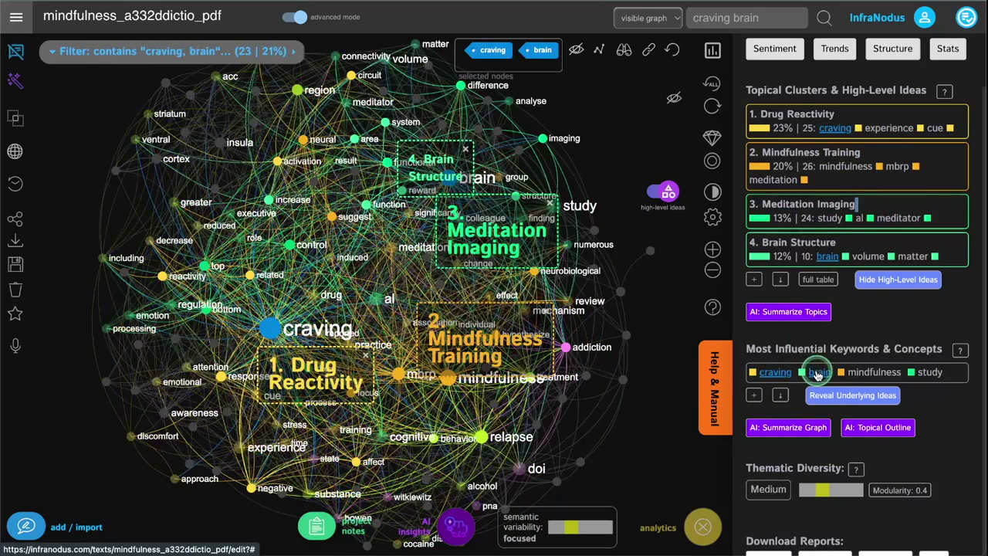
pyautogui.click(817, 372)
pyautogui.click(775, 371)
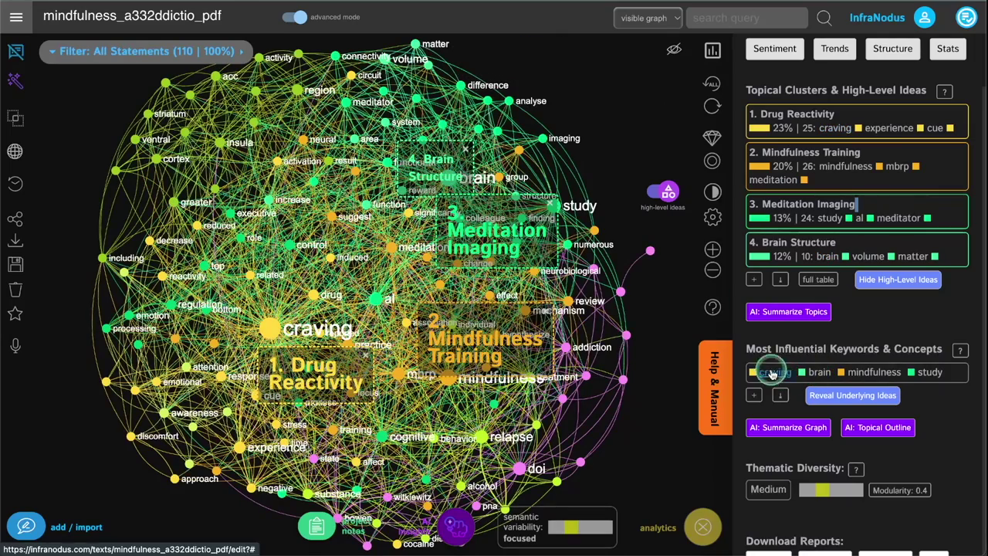
pyautogui.click(662, 193)
# Filter statements by craving, brain and mindfulness, then drop mindfulness again.
pyautogui.click(775, 372)
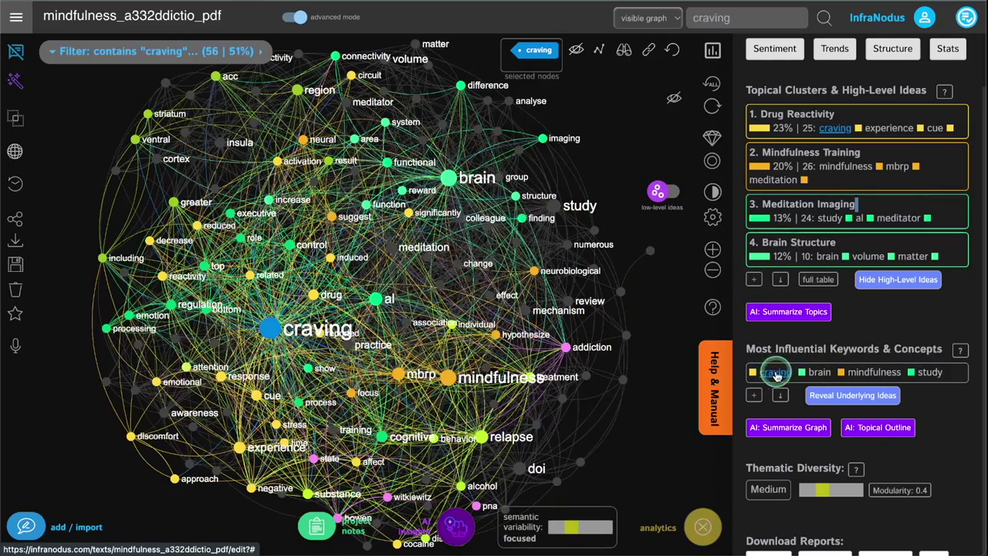
pyautogui.click(814, 373)
pyautogui.click(866, 372)
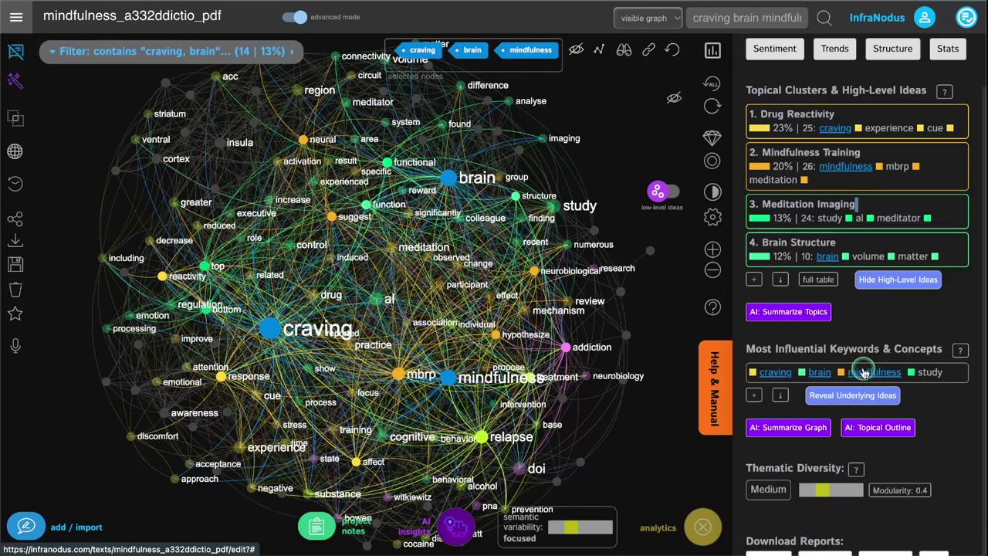
pyautogui.click(864, 373)
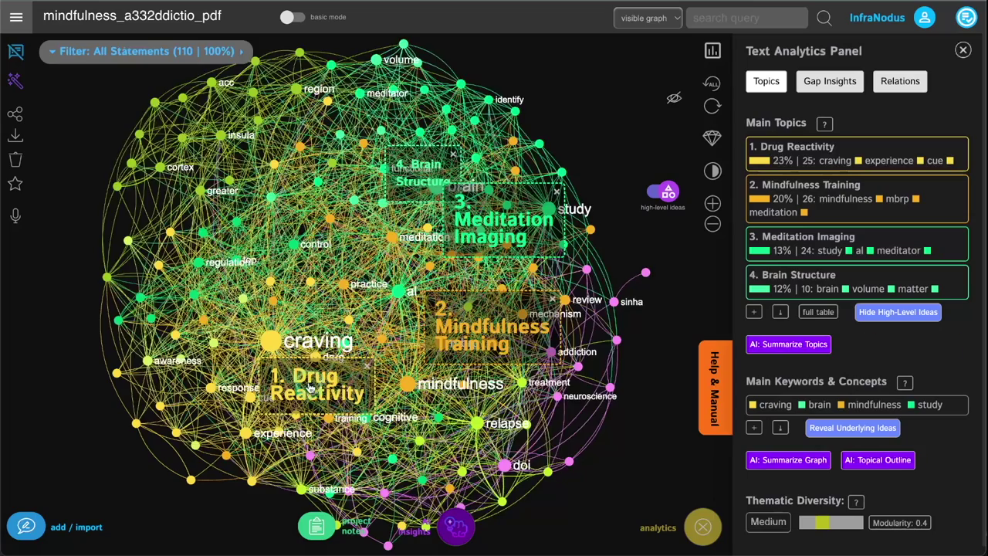
# Preview Drug Reactivity, Mindfulness Training, Meditation Imaging and Brain Structure topics, clearing each.
pyautogui.click(310, 388)
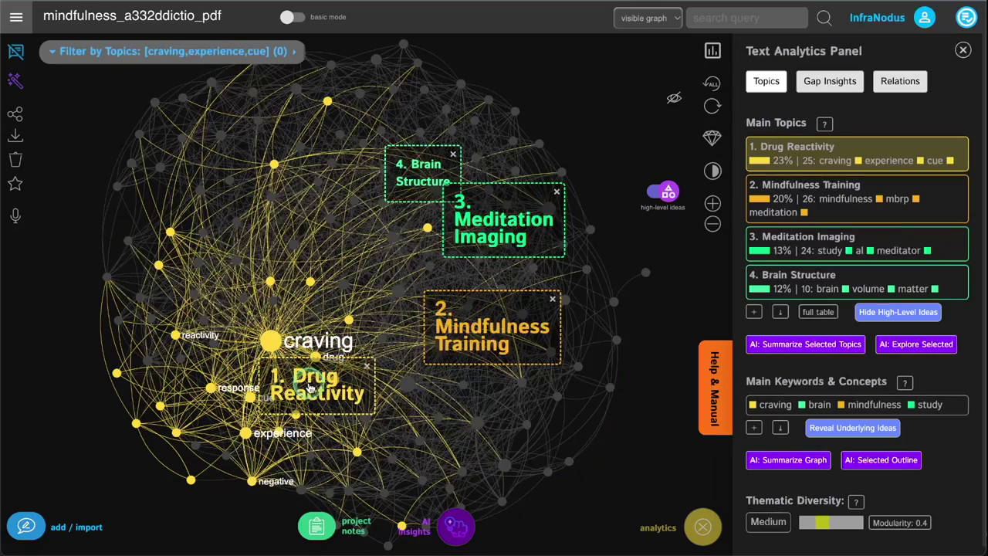
pyautogui.click(309, 388)
pyautogui.doubleClick(478, 328)
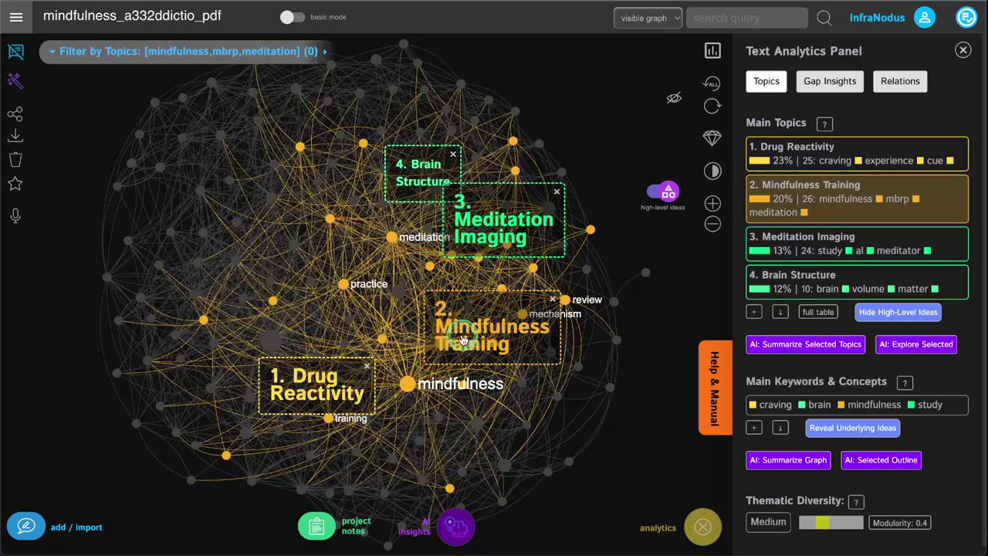
pyautogui.click(487, 232)
pyautogui.click(487, 231)
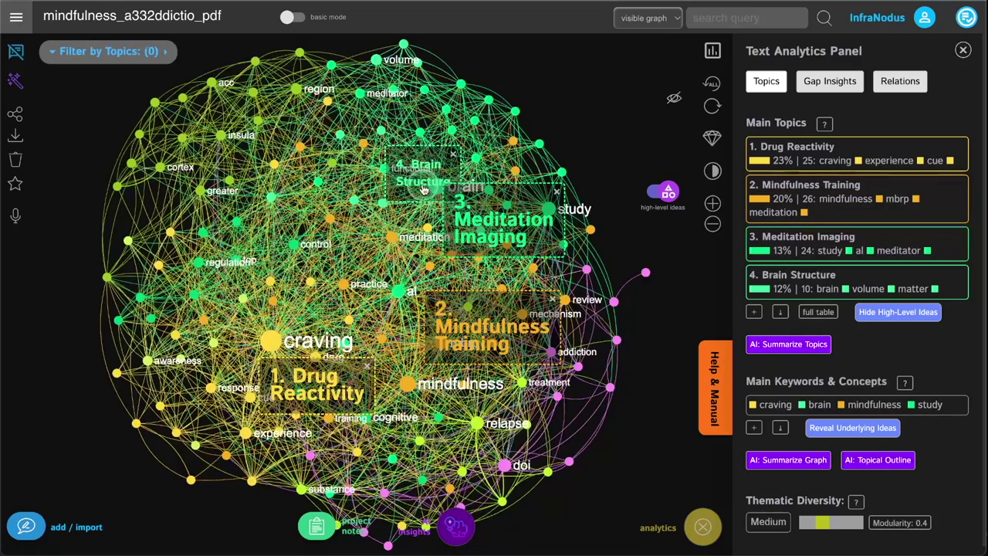
pyautogui.click(423, 185)
pyautogui.click(423, 185)
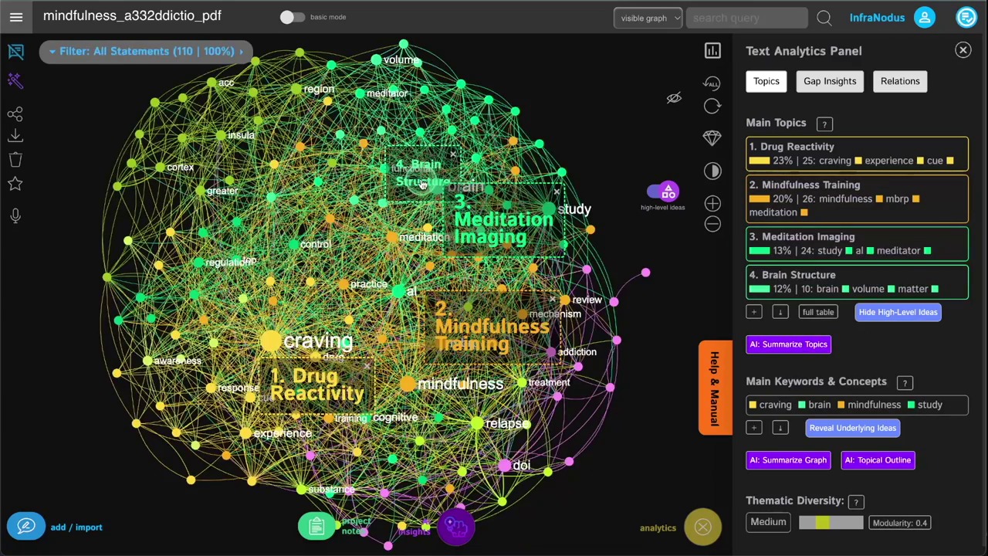
# Nudge the graph upward, hide topic labels, and zoom in to read node words.
pyautogui.moveTo(395, 316)
pyautogui.mouseDown()
pyautogui.moveTo(396, 287)
pyautogui.moveTo(399, 306)
pyautogui.mouseUp()
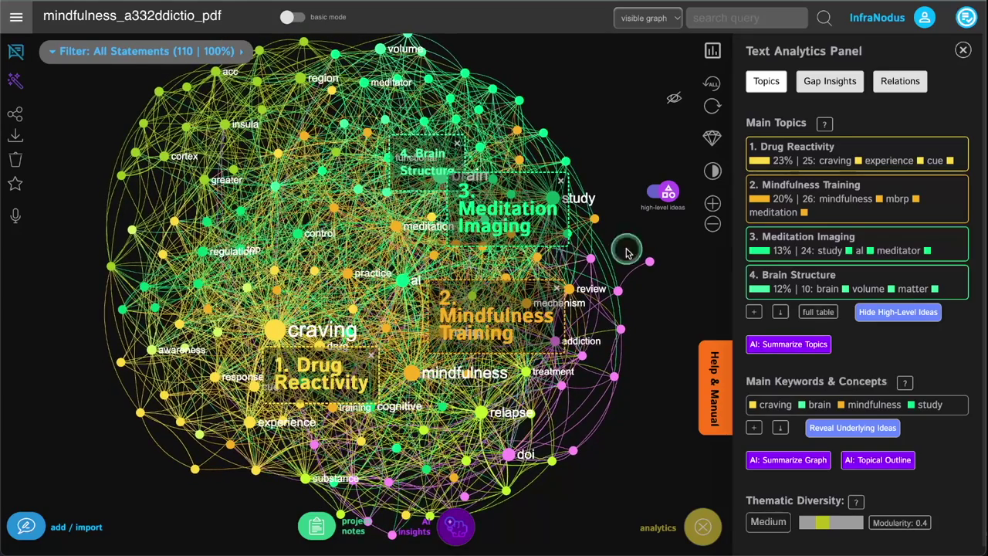
pyautogui.click(665, 193)
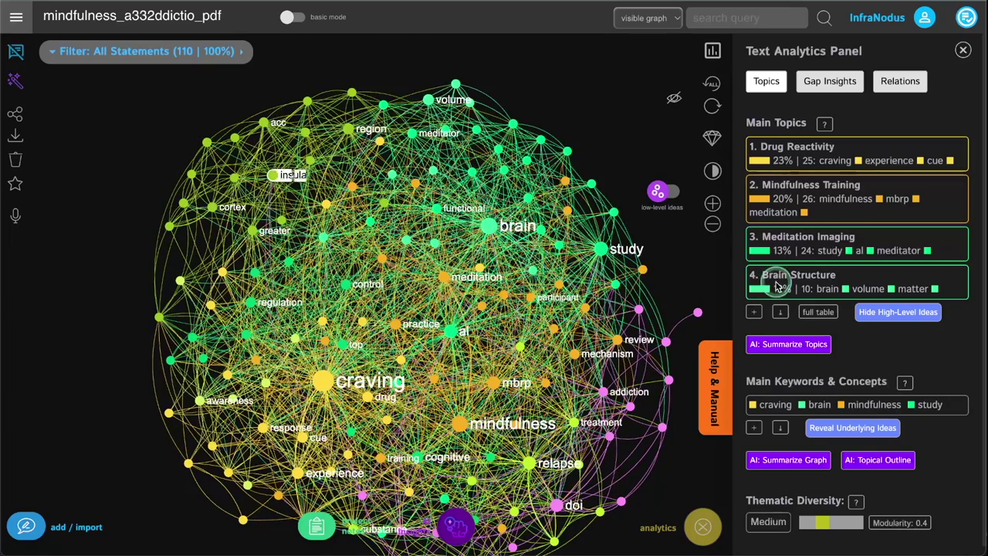
pyautogui.click(711, 203)
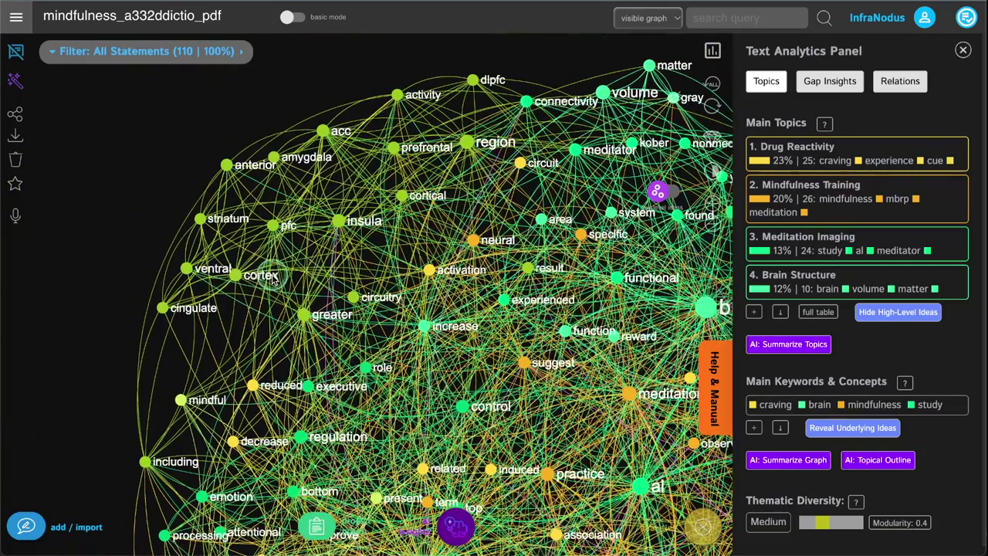
# Select amygdala, prefrontal and cortex to narrow the graph to 4 matching statements.
pyautogui.click(273, 159)
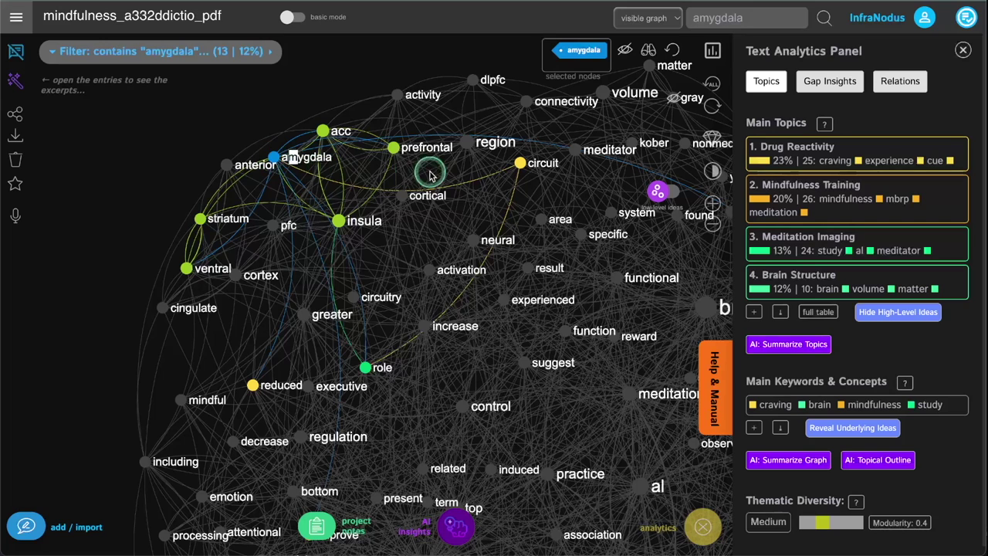
pyautogui.click(394, 148)
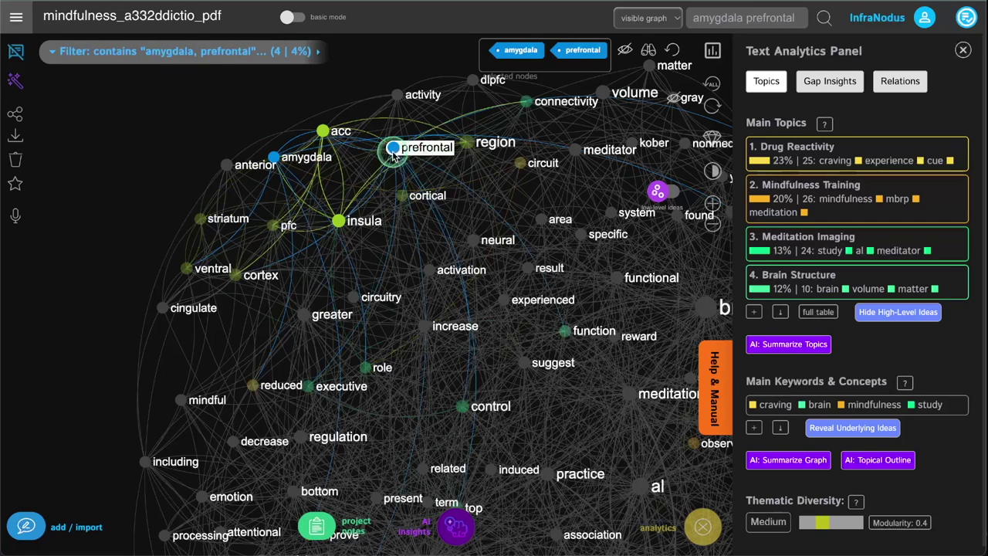
pyautogui.click(237, 273)
# Read the highlighted text excerpts for those three concepts, then close the excerpts.
pyautogui.click(21, 62)
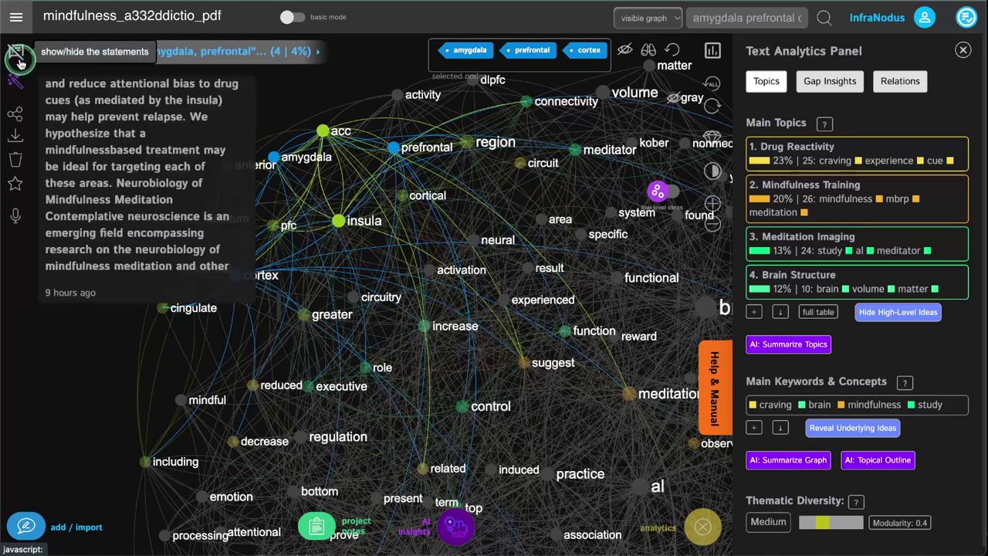
pyautogui.scroll(5, 249, 239)
pyautogui.scroll(5, 249, 239)
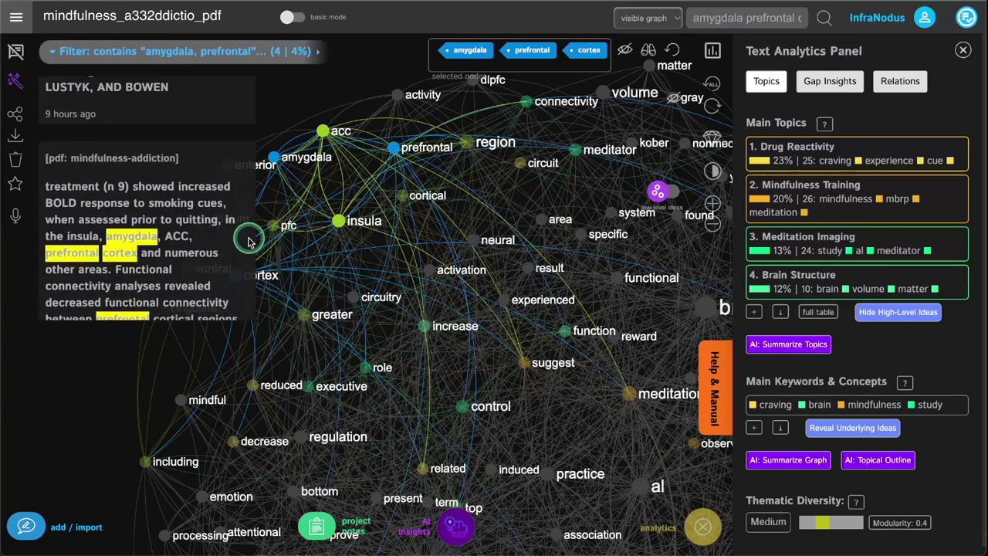
pyautogui.scroll(10, 158, 186)
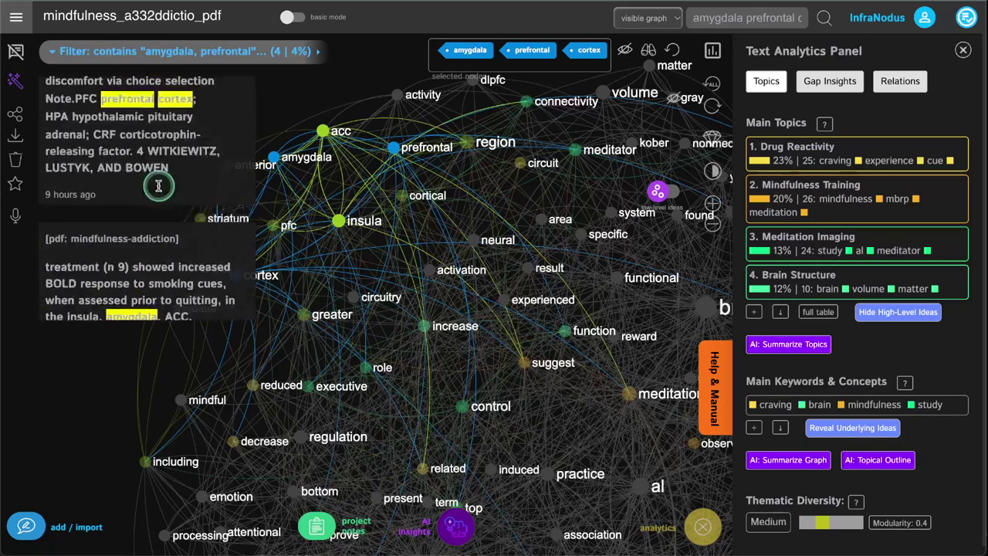
pyautogui.scroll(-3, 158, 186)
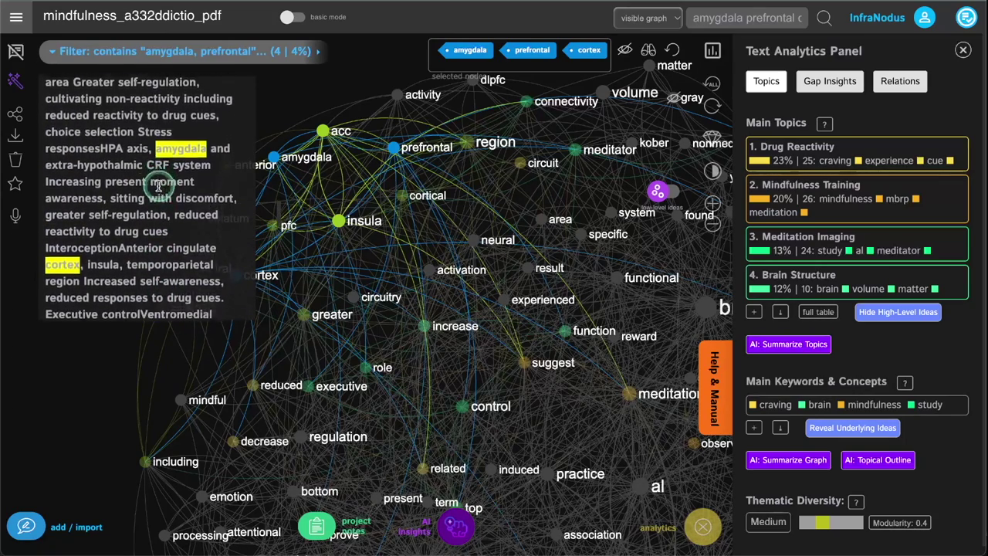
pyautogui.scroll(2, 158, 186)
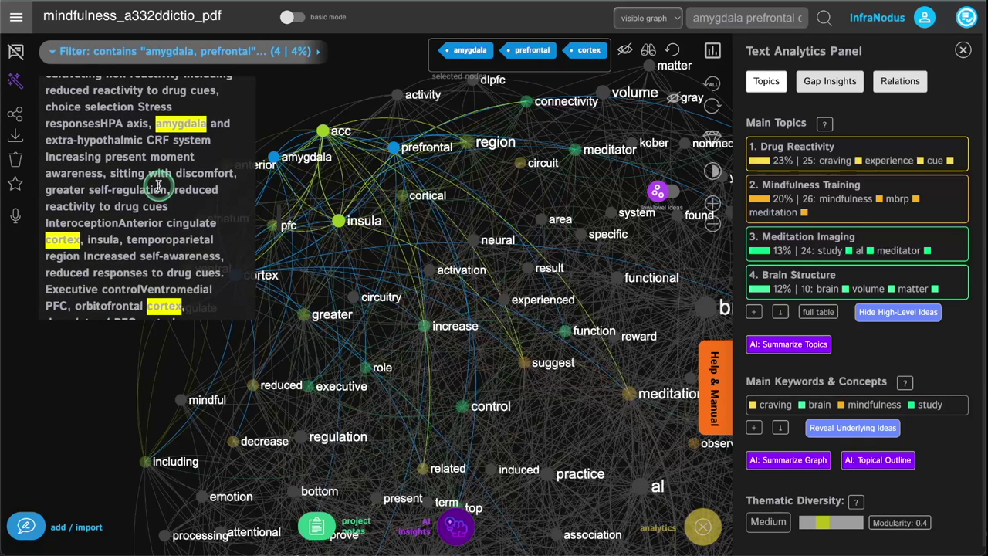
pyautogui.click(16, 51)
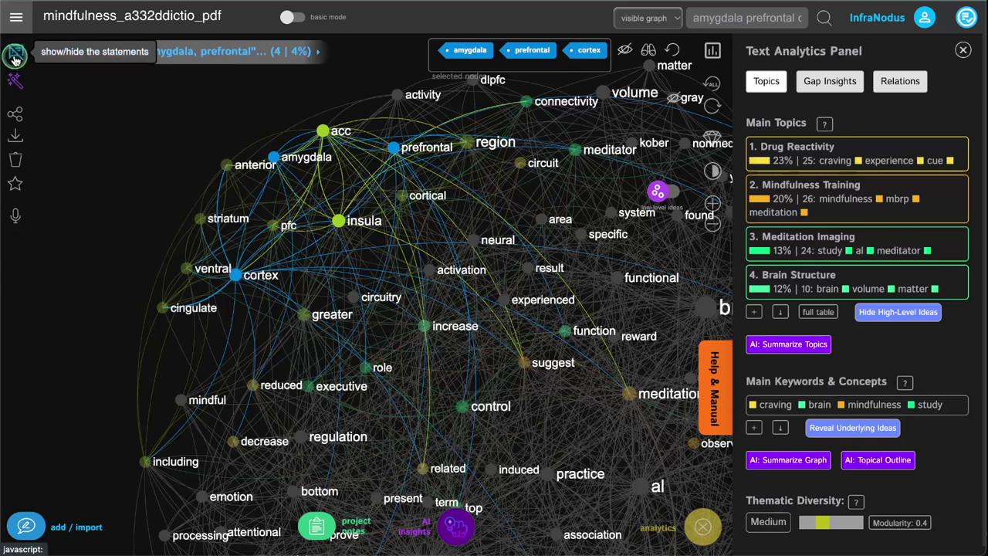
# Return to advanced mode and filter the sentiment breakdown to the 55% positive statements.
pyautogui.click(292, 21)
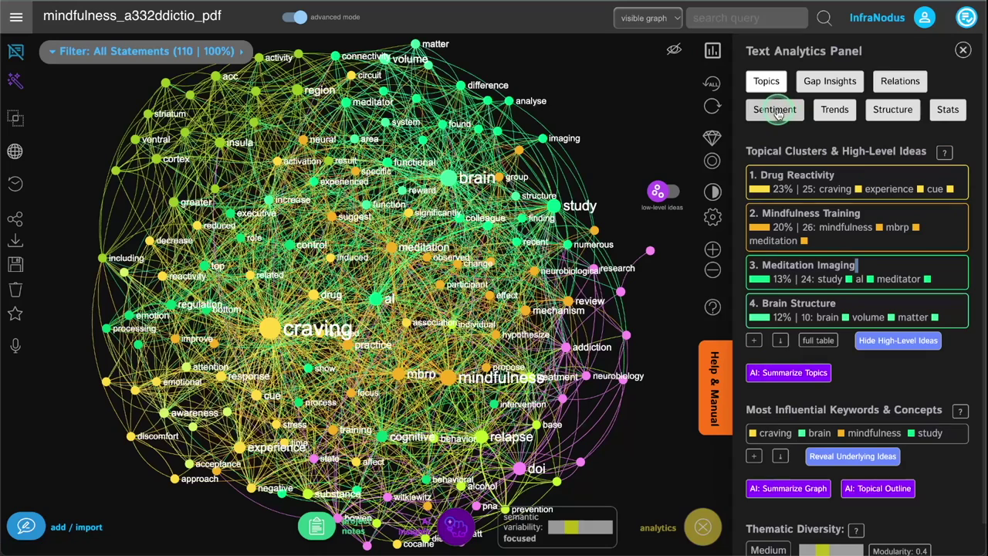
pyautogui.click(775, 110)
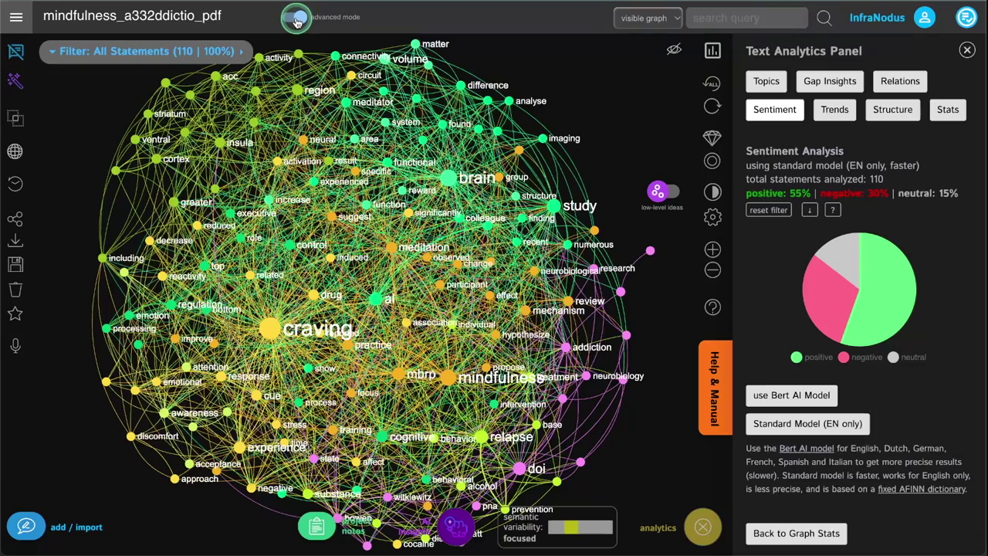
pyautogui.click(780, 193)
# Highlight the gap clusters in the network, starting with the Substance Abuse and Brain Structure gap.
pyautogui.click(829, 83)
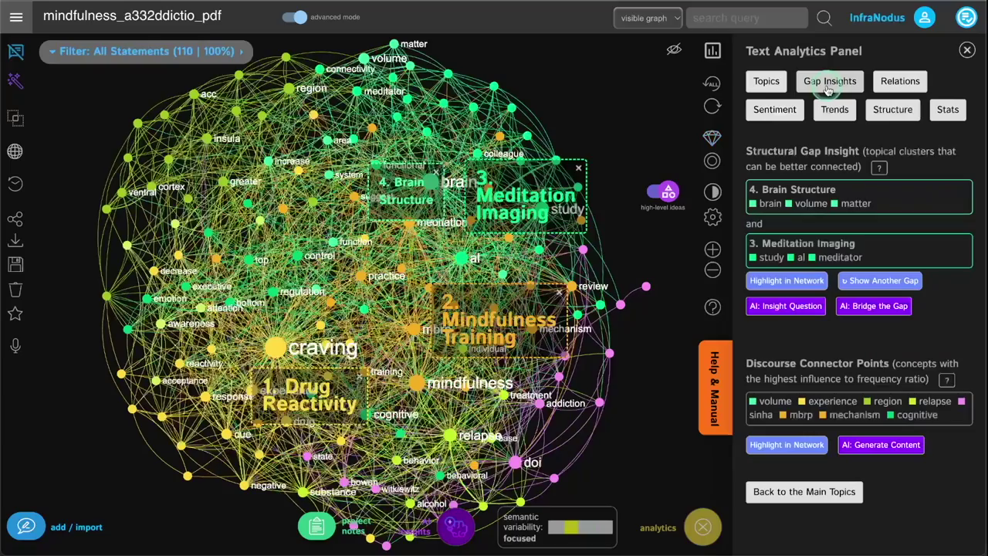
pyautogui.click(777, 281)
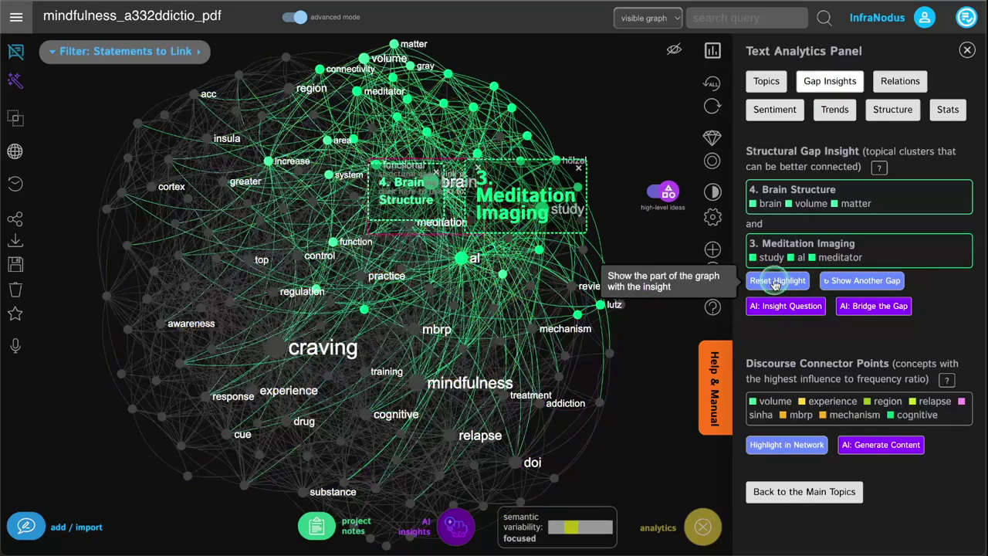
pyautogui.click(849, 283)
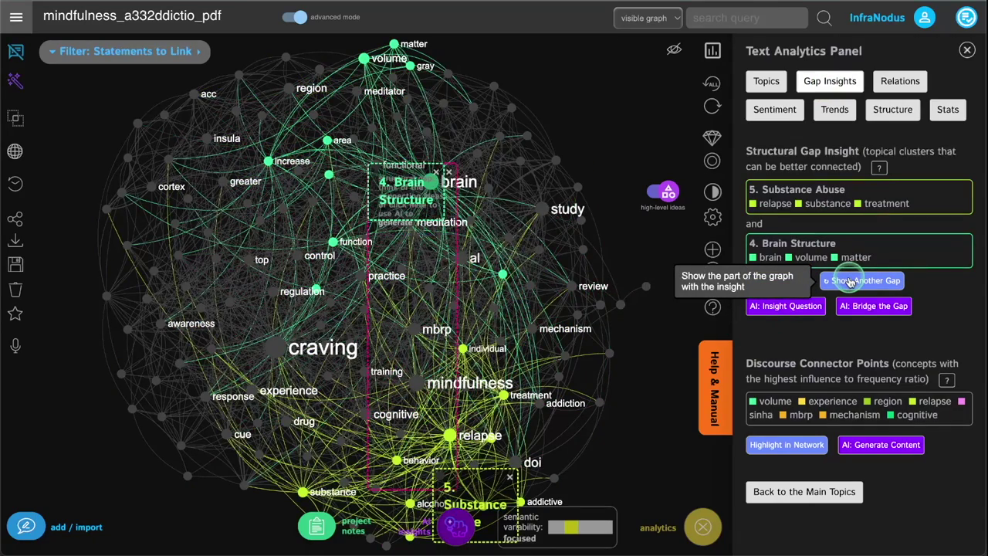
# Cycle through the structural gaps until the Prefrontal Cortex and Substance Abuse gap is highlighted.
pyautogui.click(850, 282)
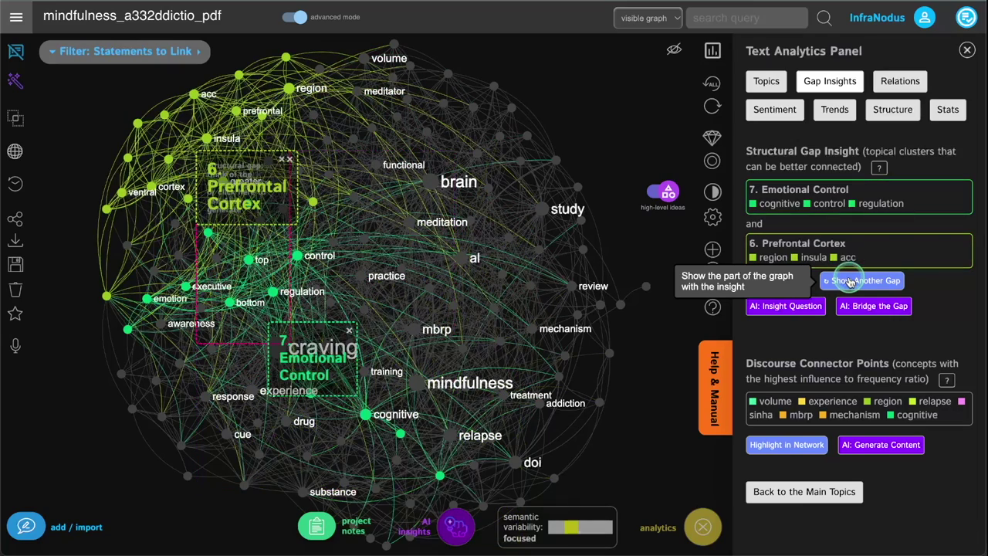
pyautogui.click(848, 281)
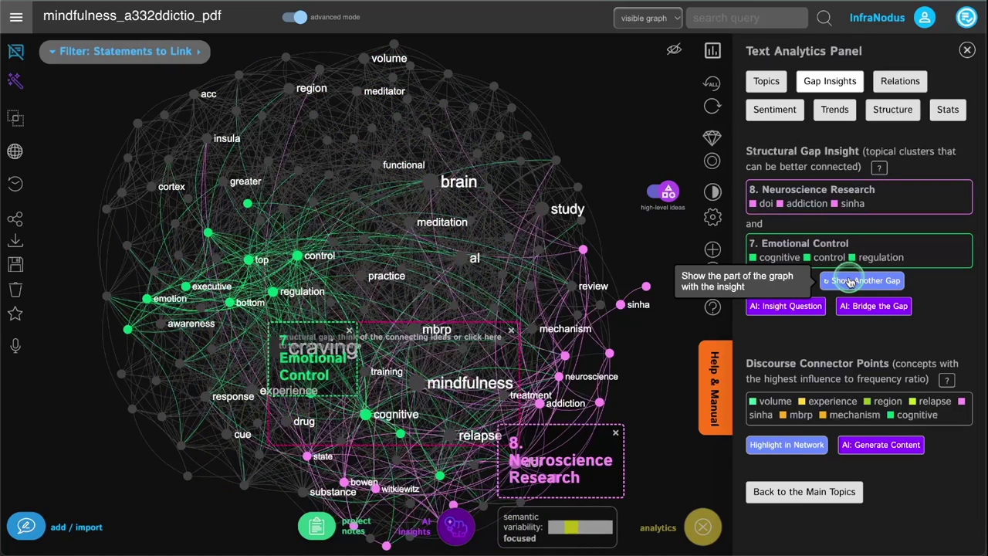
pyautogui.click(849, 281)
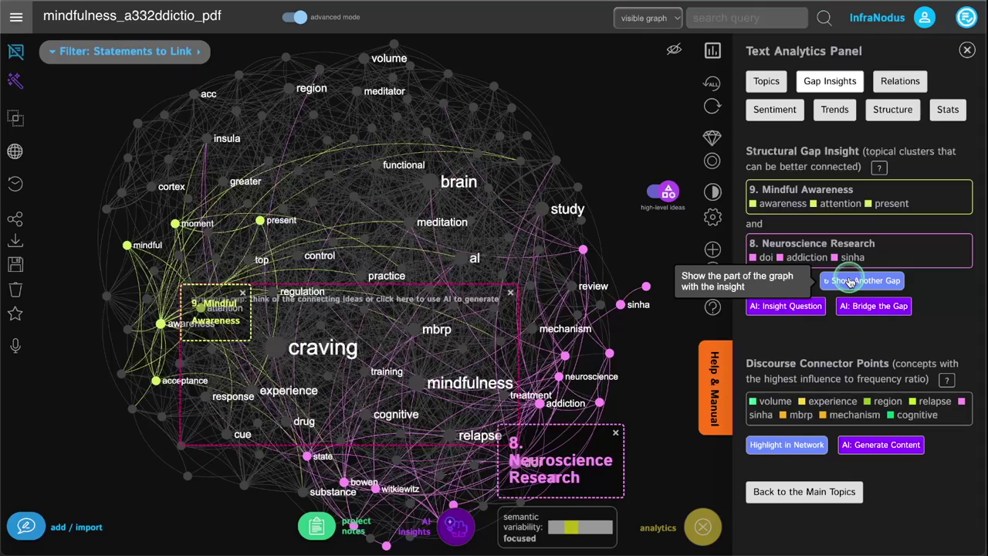
pyautogui.click(849, 281)
pyautogui.click(849, 281)
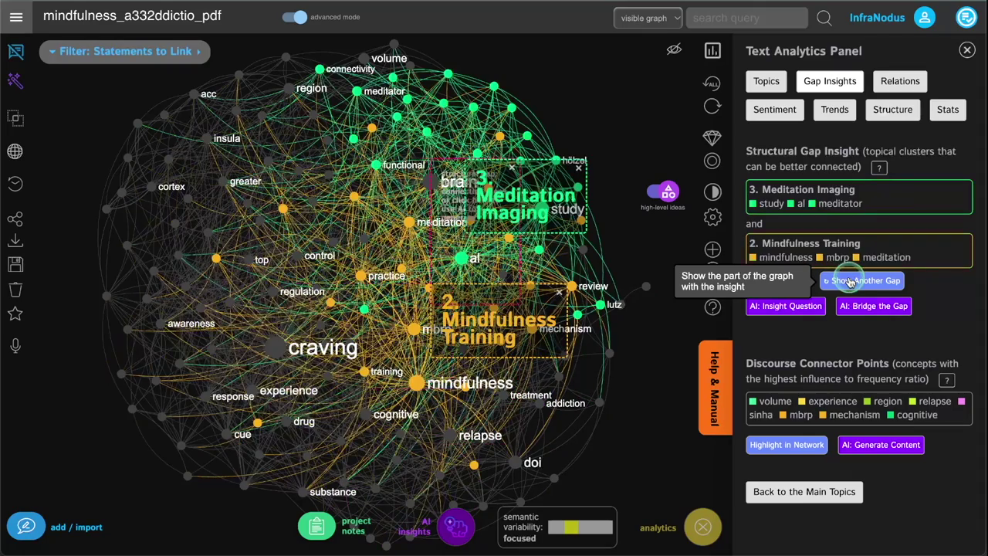
pyautogui.click(848, 281)
pyautogui.click(849, 281)
pyautogui.click(849, 281)
pyautogui.click(848, 281)
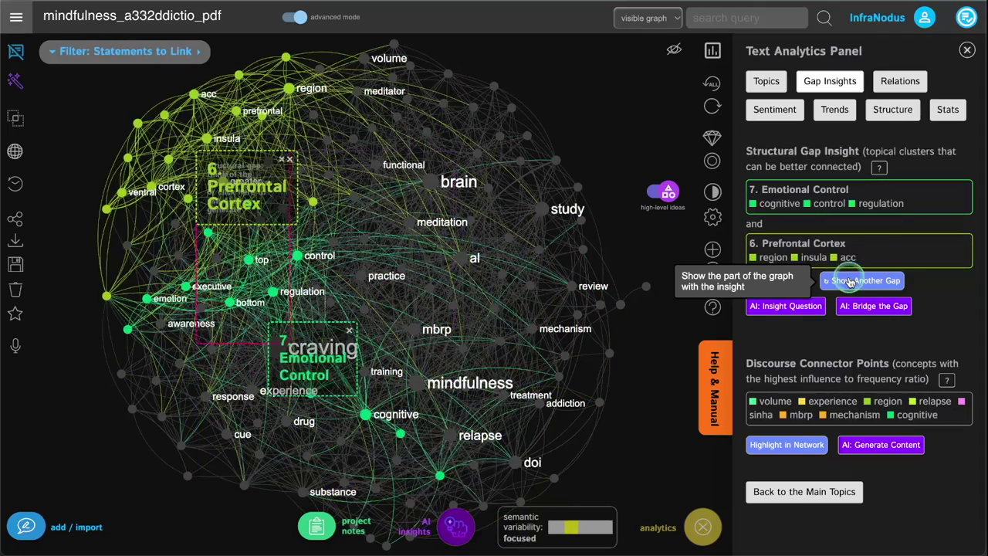
pyautogui.click(849, 281)
pyautogui.click(849, 281)
pyautogui.click(849, 281)
pyautogui.click(849, 281)
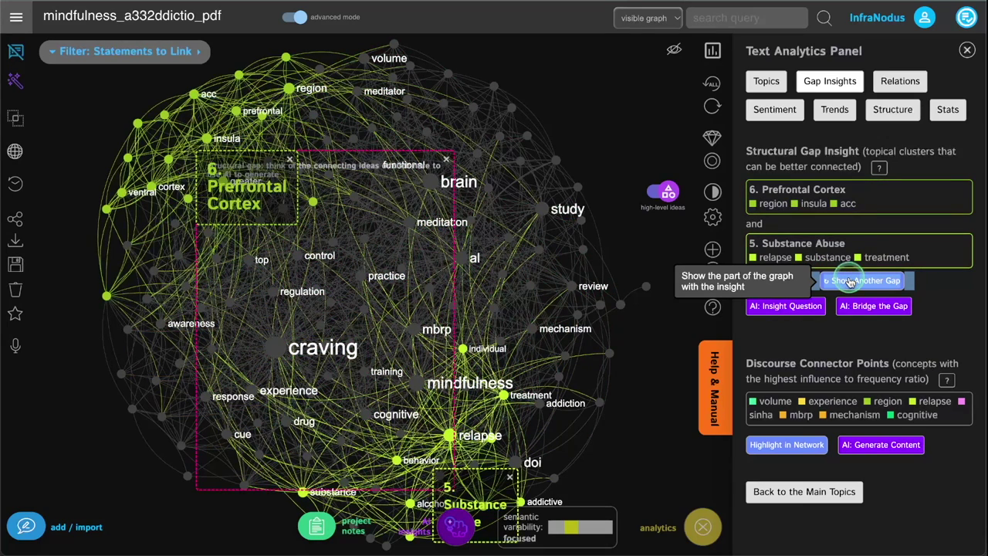
# Generate a gap-bridging question and ask GPT-4, with graph context, how meditation affects craving and addiction.
pyautogui.click(786, 306)
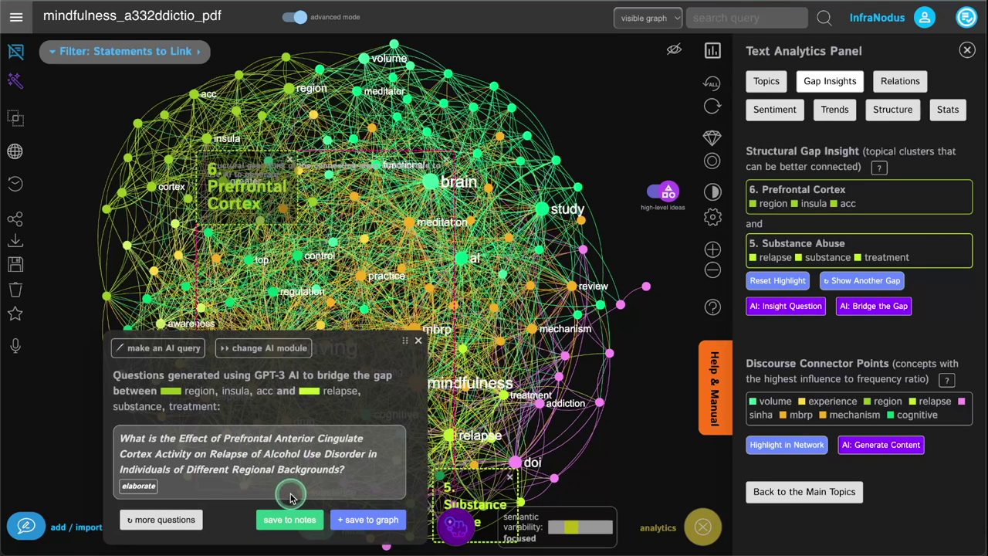
pyautogui.click(141, 488)
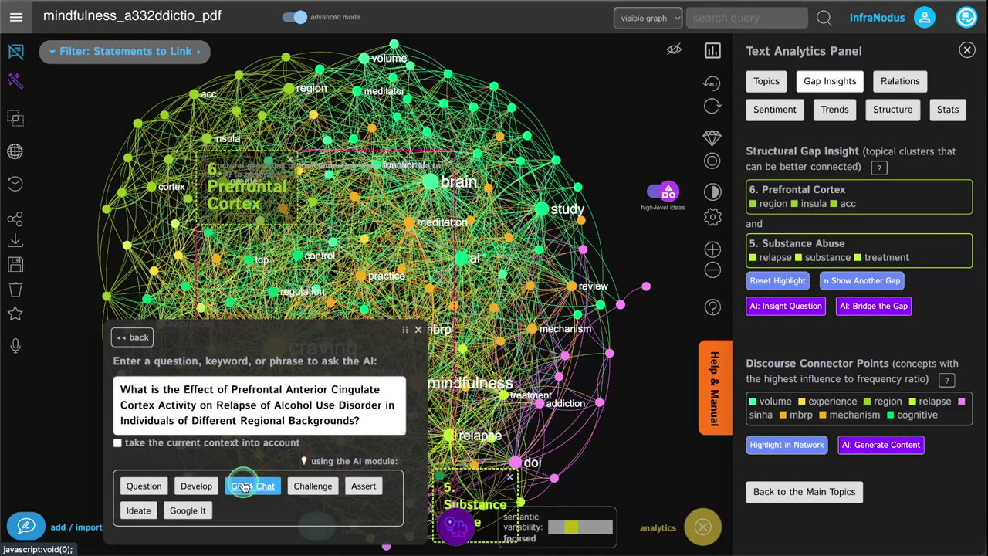
pyautogui.click(180, 442)
pyautogui.click(259, 486)
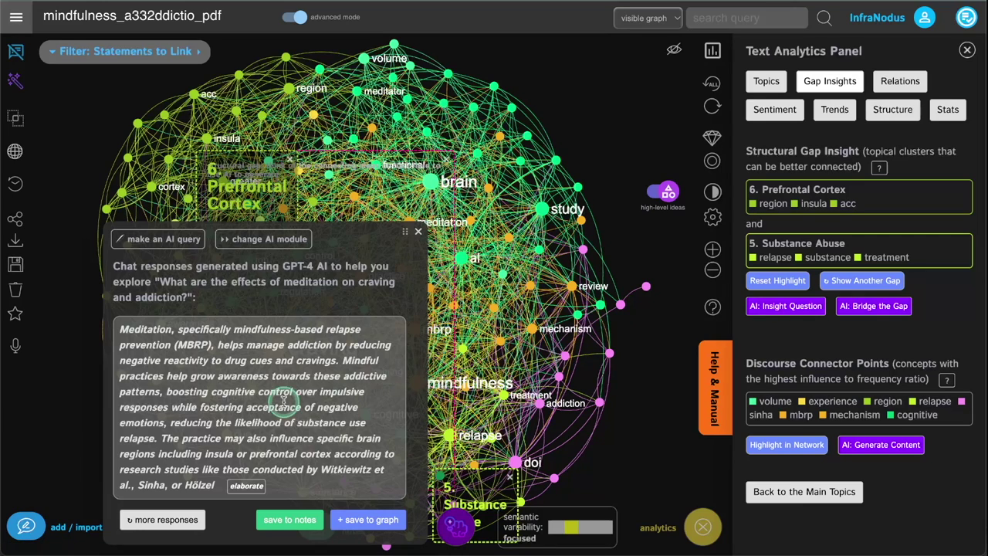
# Save the GPT-4 answer to the project notes and close the notes.
pyautogui.click(293, 521)
pyautogui.click(69, 469)
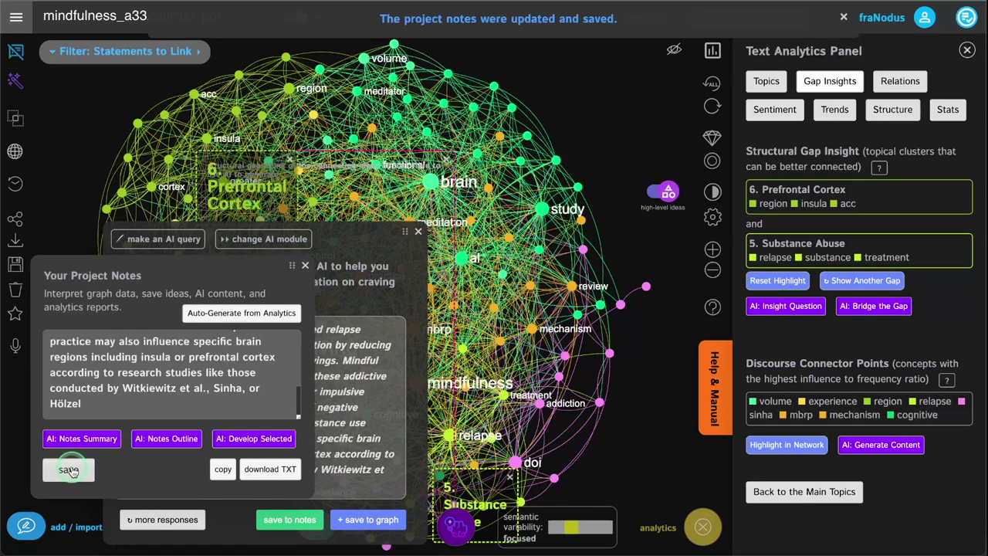
pyautogui.click(305, 264)
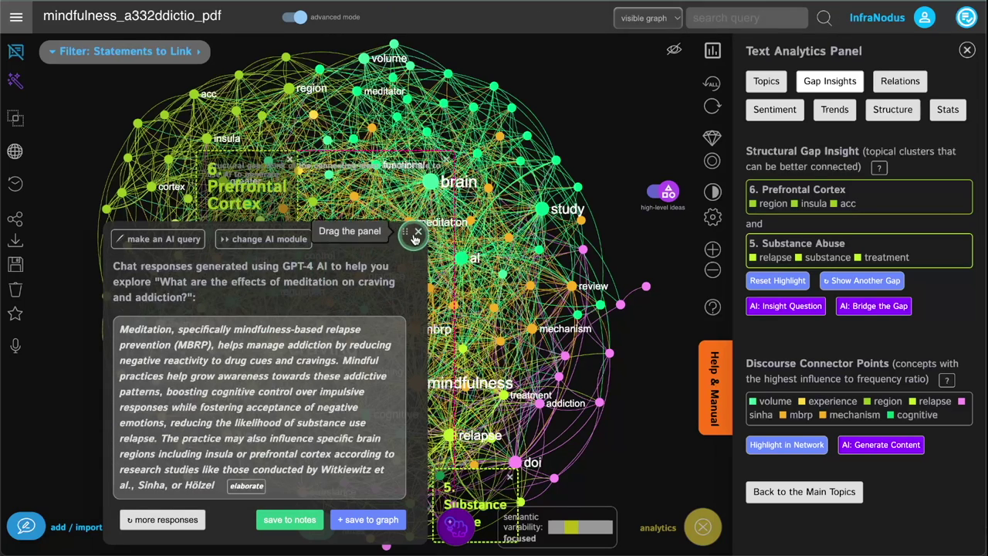
# Ask GPT-4 a new question on the prefrontal cortex and relapse, then close it to reset to All Statements.
pyautogui.click(176, 241)
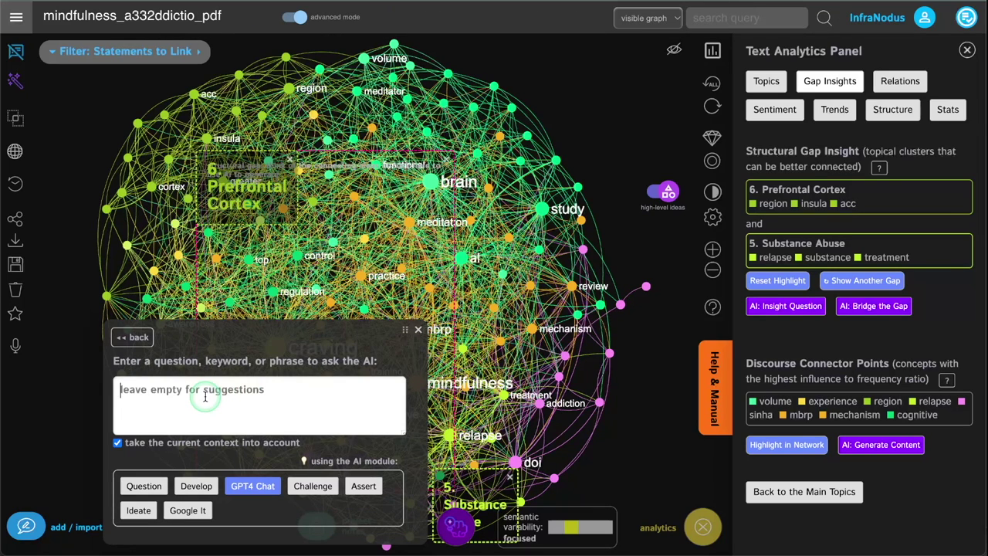
pyautogui.write('W')
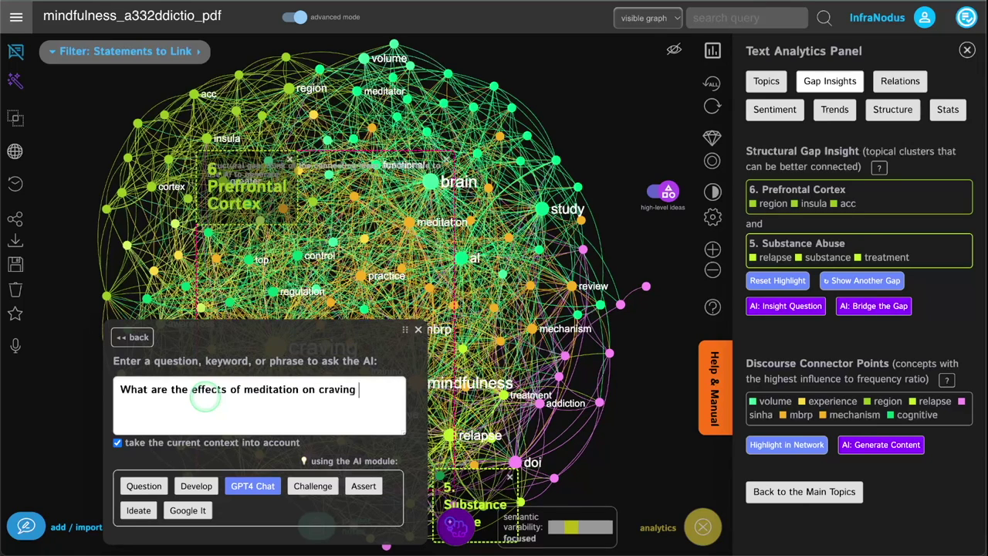
pyautogui.click(267, 485)
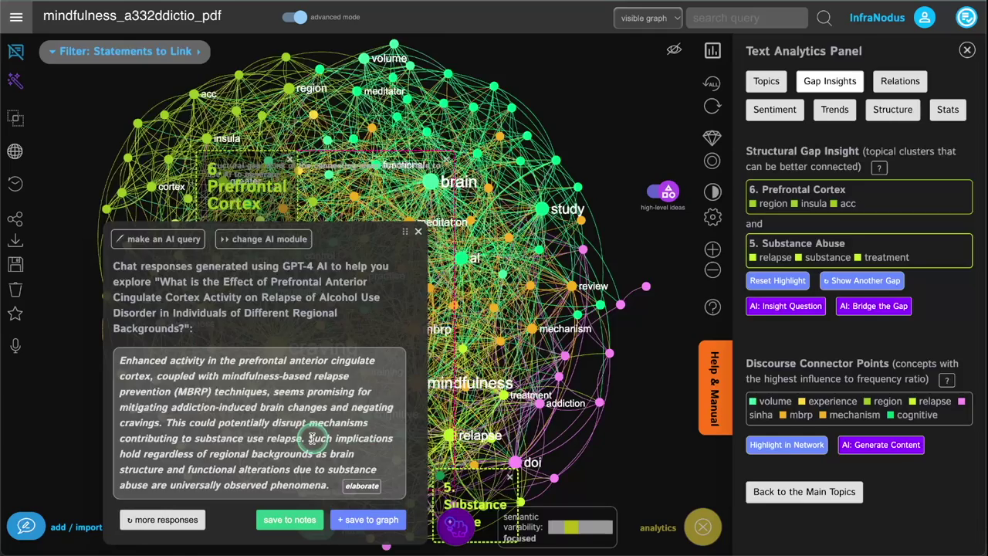
pyautogui.click(312, 438)
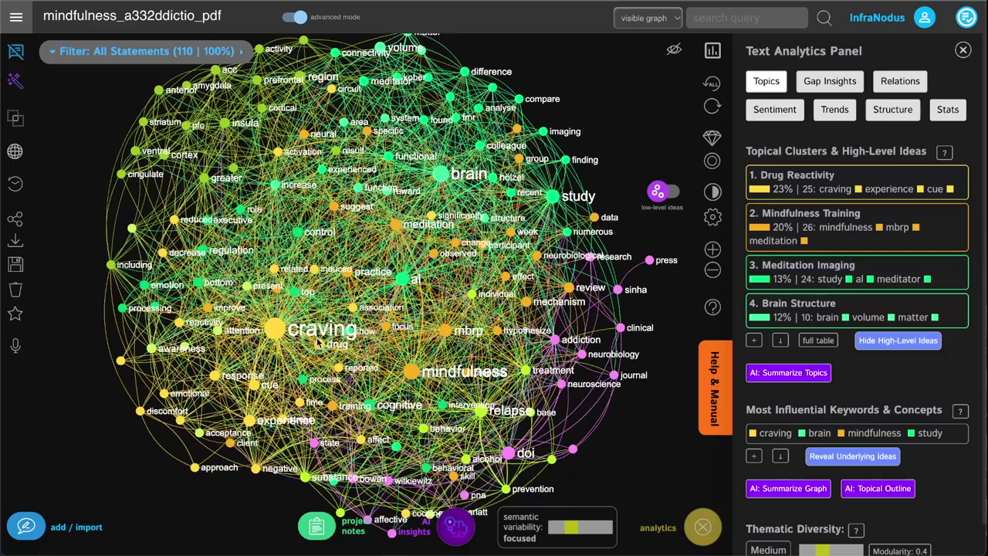
# Filter the graph to statements containing both craving and mindfulness.
pyautogui.click(282, 335)
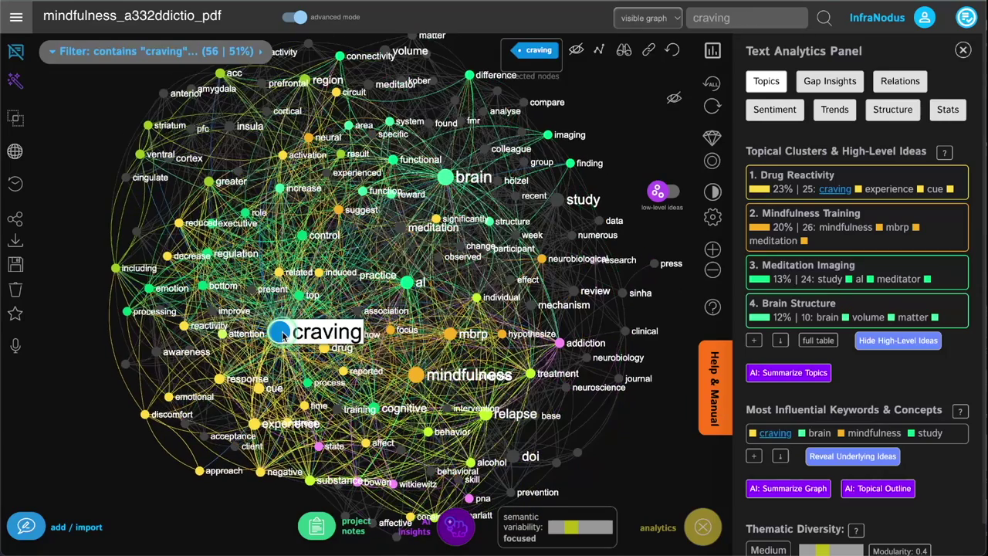
pyautogui.click(416, 375)
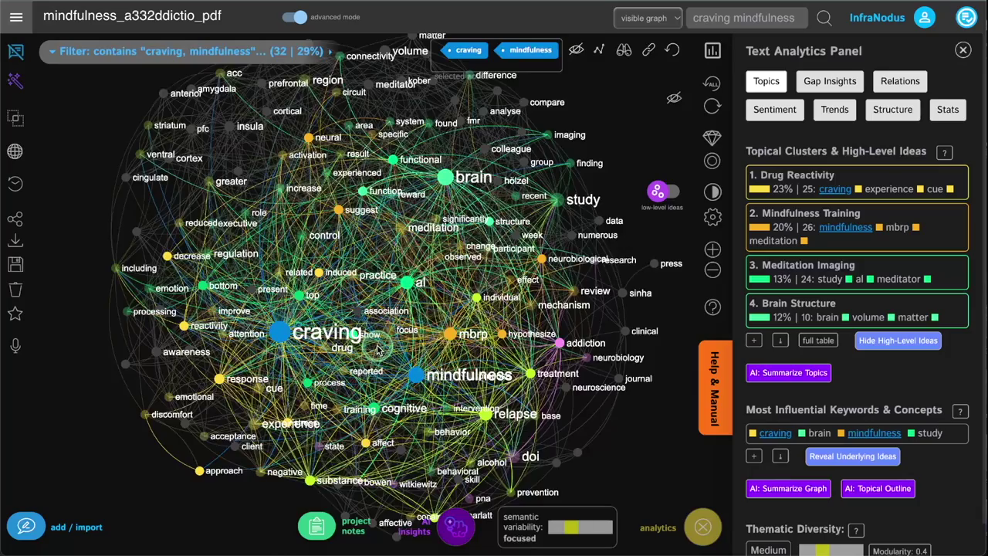
pyautogui.scroll(3, 376, 349)
pyautogui.scroll(-3, 377, 349)
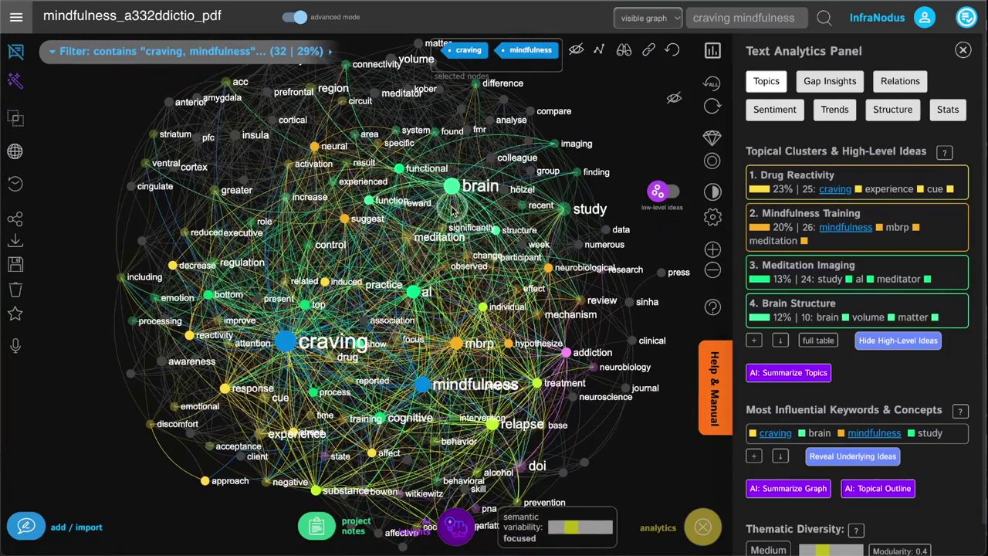
# Add brain and mbrp via Relations, read the 7 matching statements, then refilter by cortex alone.
pyautogui.click(897, 81)
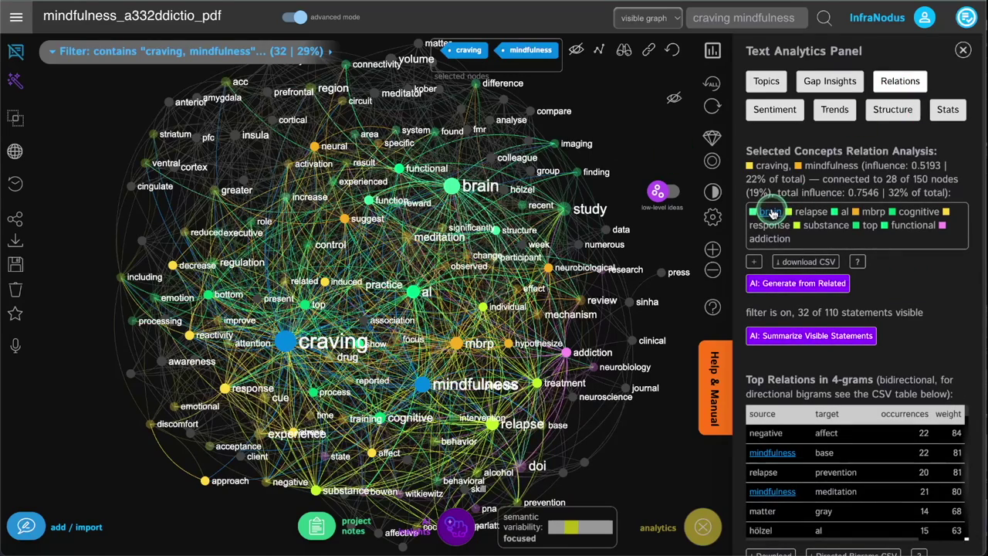
pyautogui.click(772, 213)
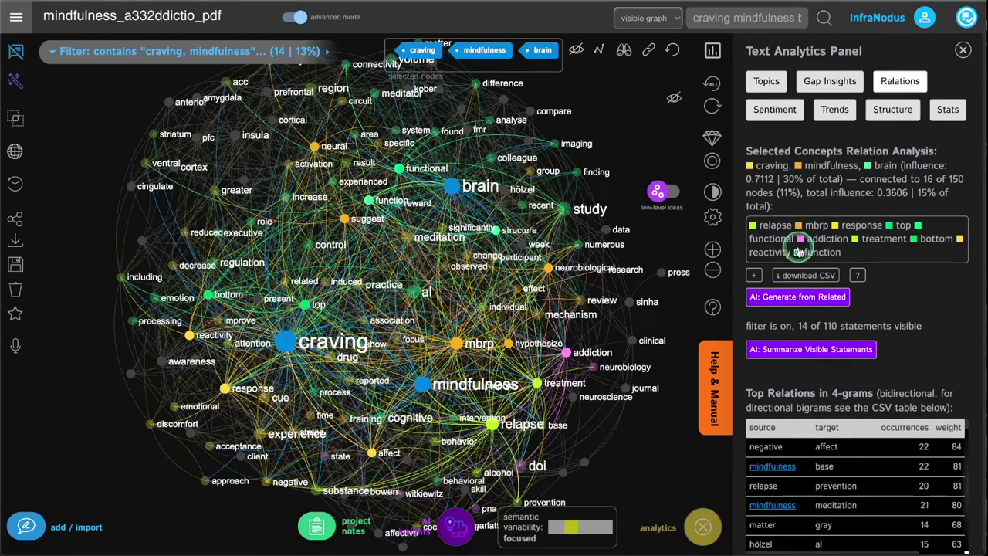
pyautogui.click(817, 224)
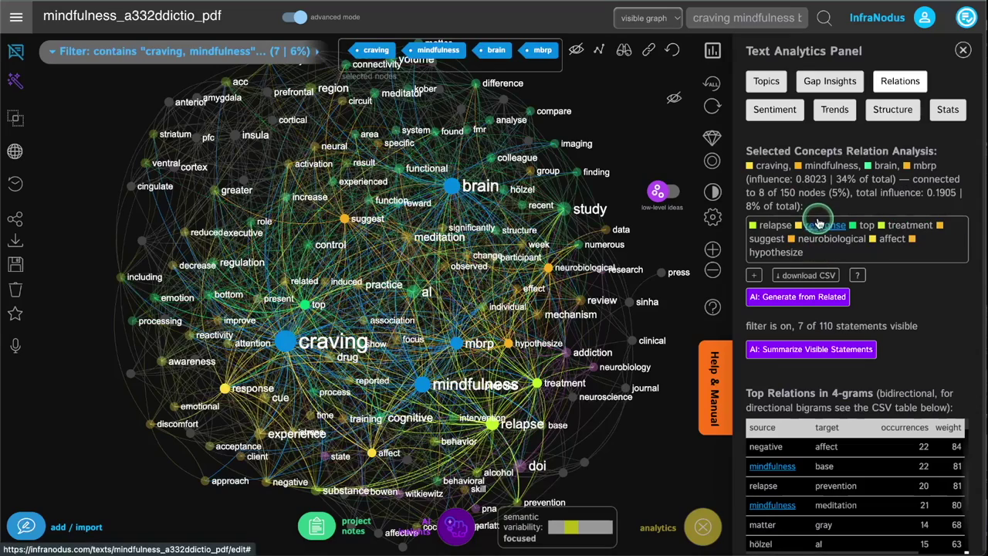
pyautogui.click(12, 51)
pyautogui.scroll(10, 37, 81)
pyautogui.scroll(-5, 37, 80)
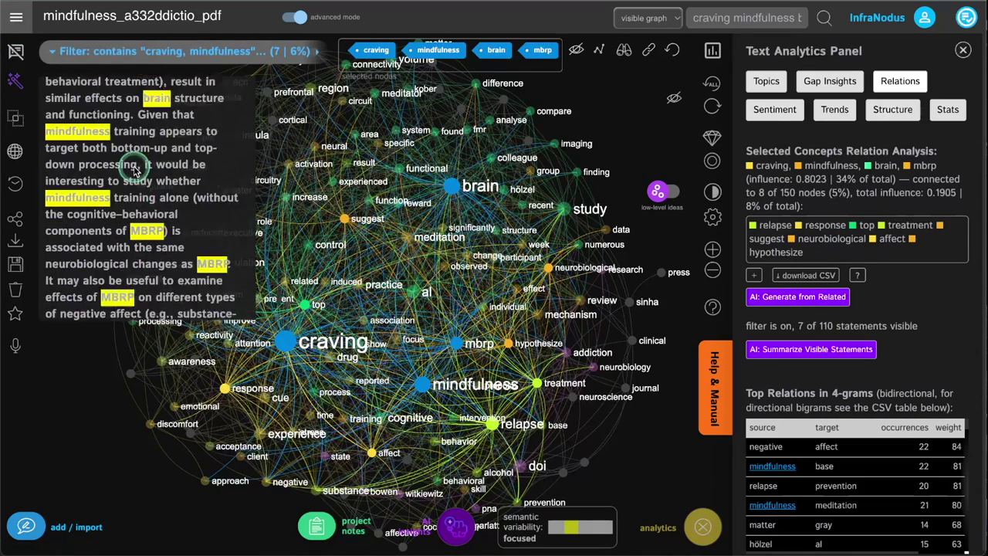
pyautogui.click(15, 51)
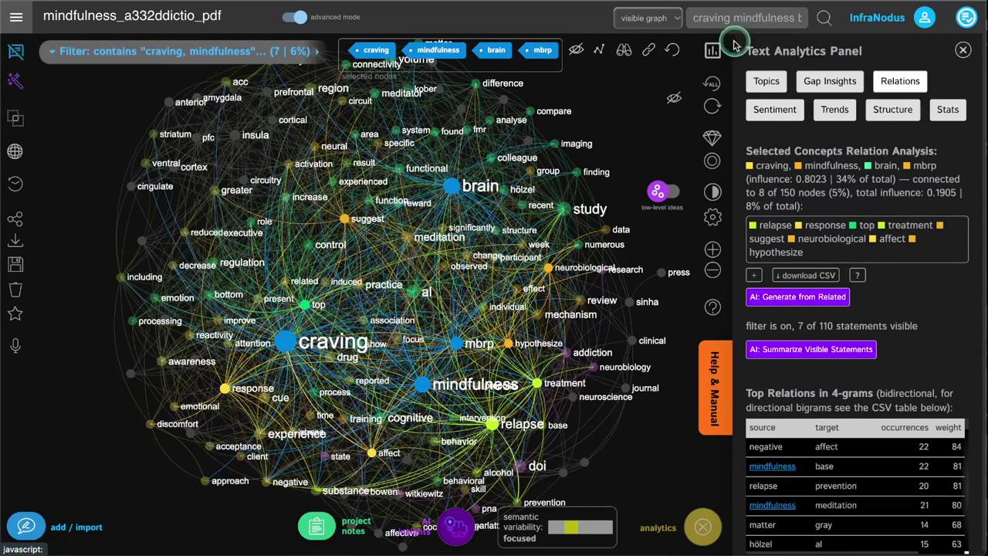
pyautogui.click(672, 49)
pyautogui.click(228, 210)
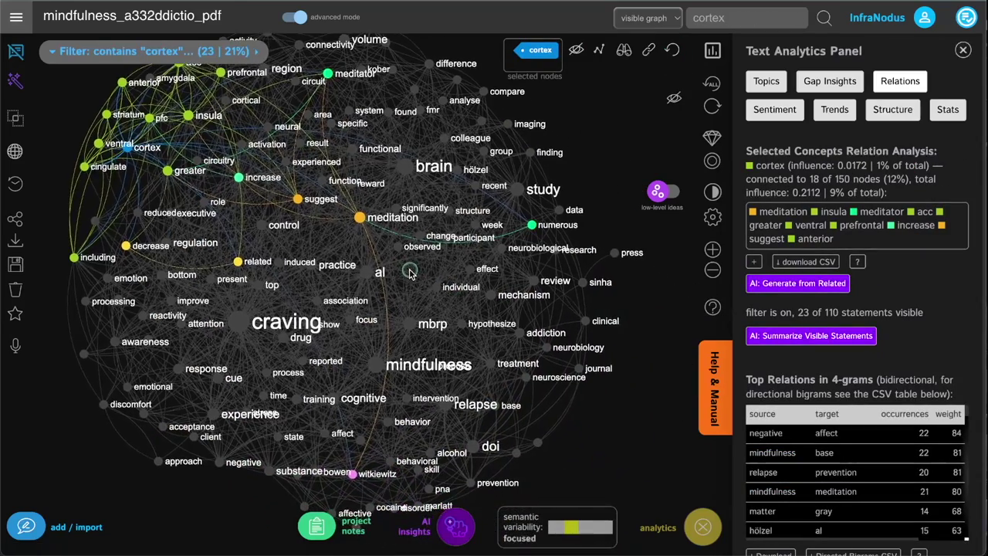
# Add neuroscience to the cortex filter, ending with only cortex and neuroscience selected (3 statements).
pyautogui.click(523, 377)
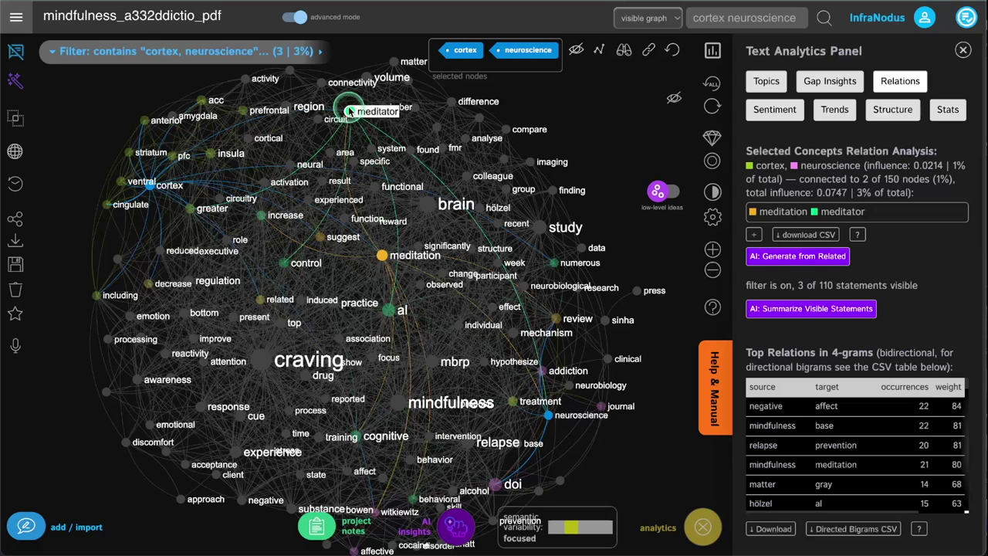
pyautogui.click(381, 256)
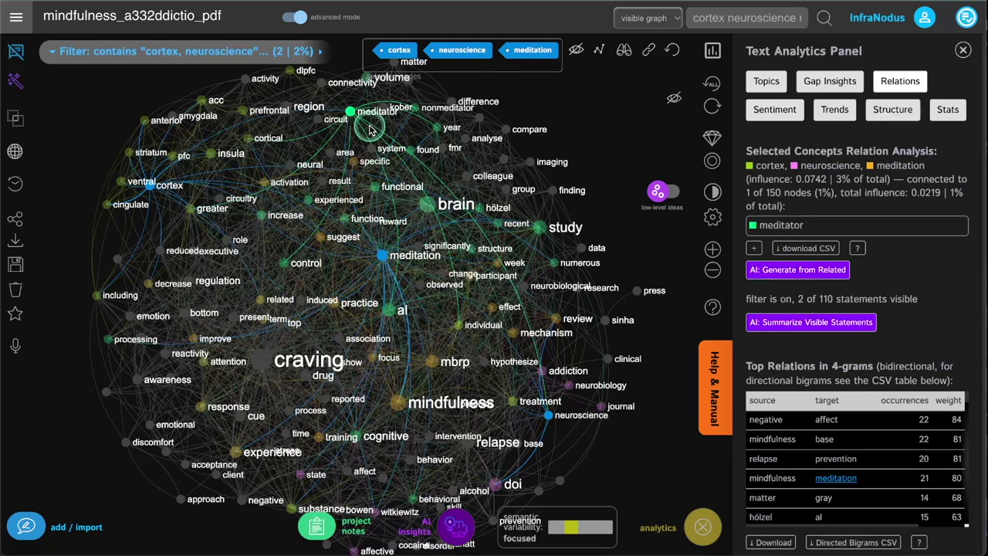
pyautogui.click(382, 256)
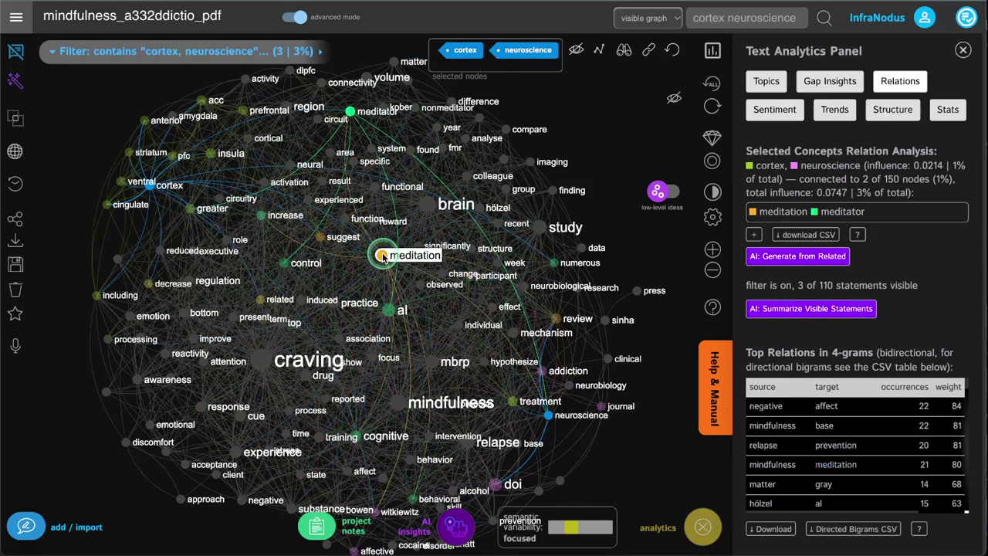
pyautogui.click(783, 212)
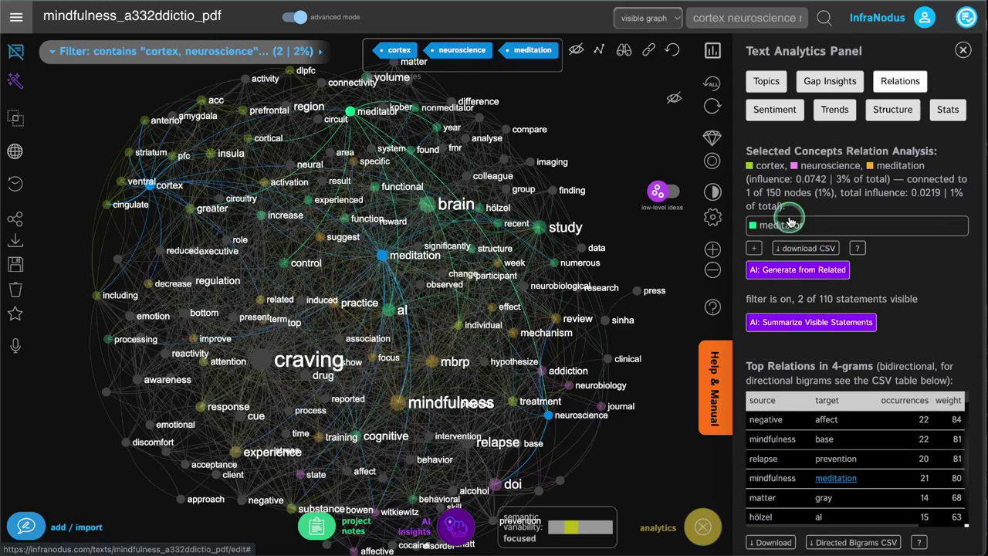
pyautogui.click(895, 163)
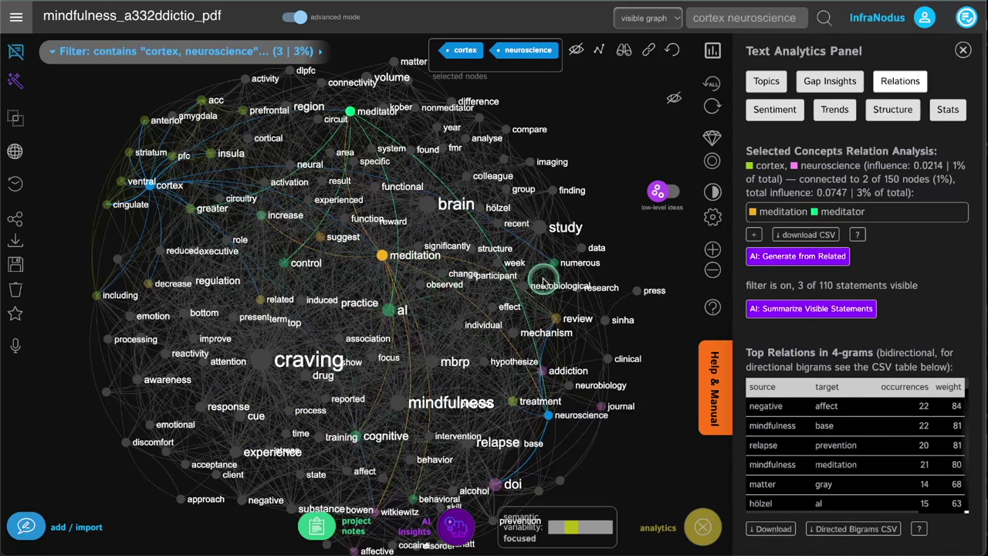
# Generate AI statements linking cortex, neuroscience, meditation and meditator, and select the response.
pyautogui.click(784, 256)
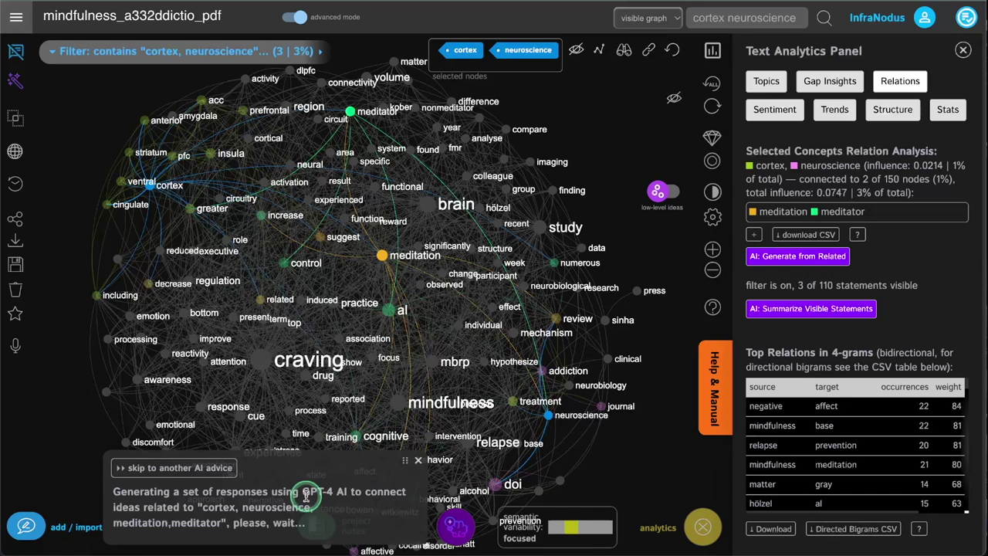
pyautogui.tripleClick(135, 462)
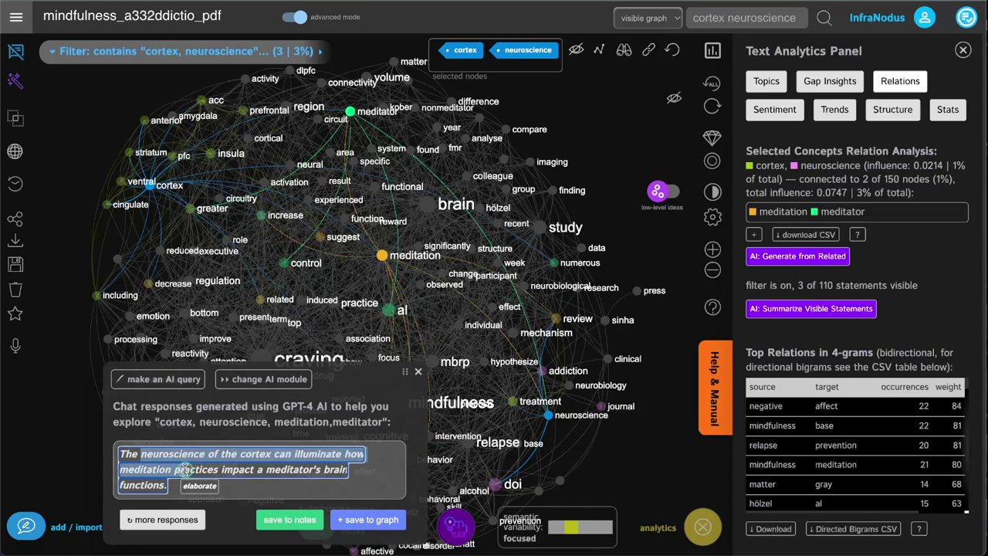
pyautogui.moveTo(185, 469); pyautogui.dragTo(168, 484)
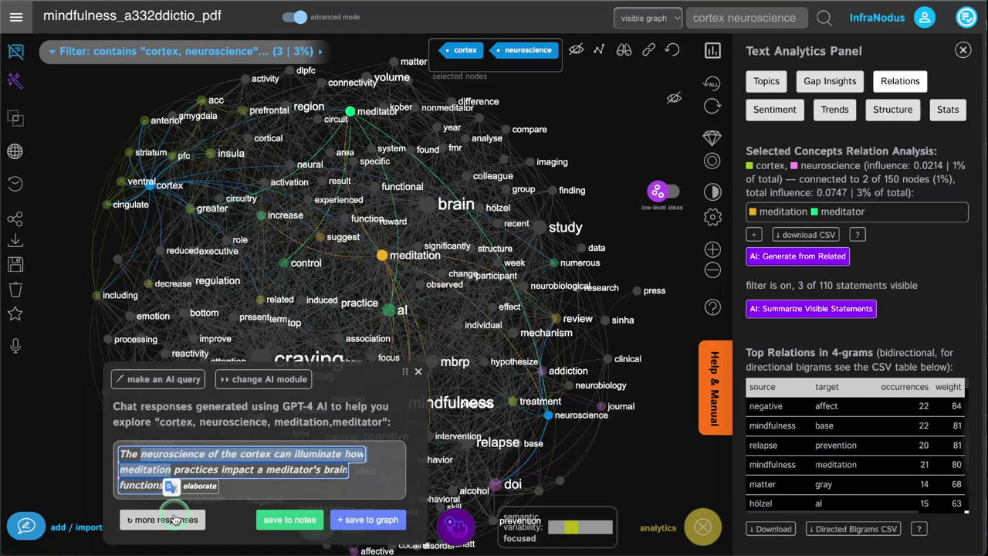
# Request two more AI responses, close the popup, and clear the filter back to 110 statements.
pyautogui.click(174, 519)
pyautogui.click(184, 521)
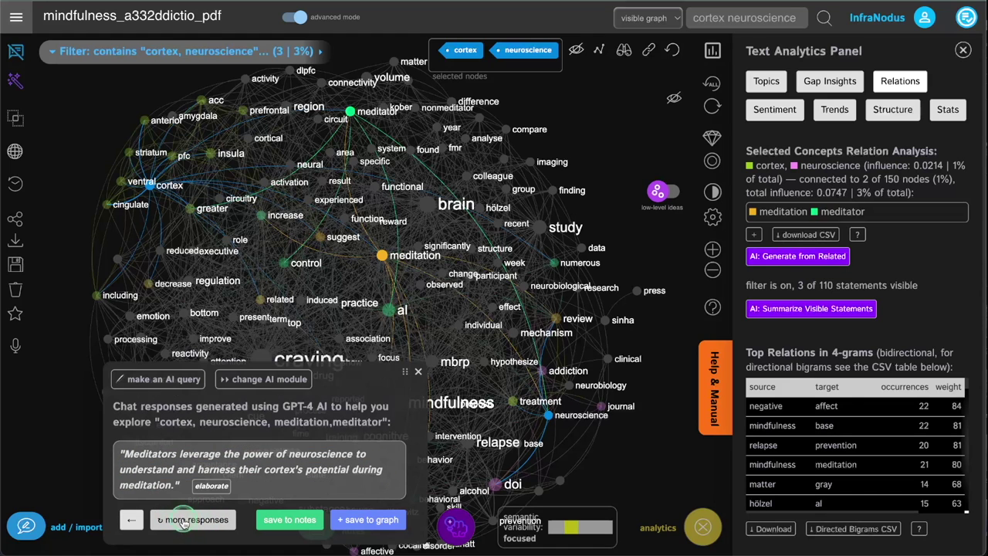
pyautogui.click(417, 373)
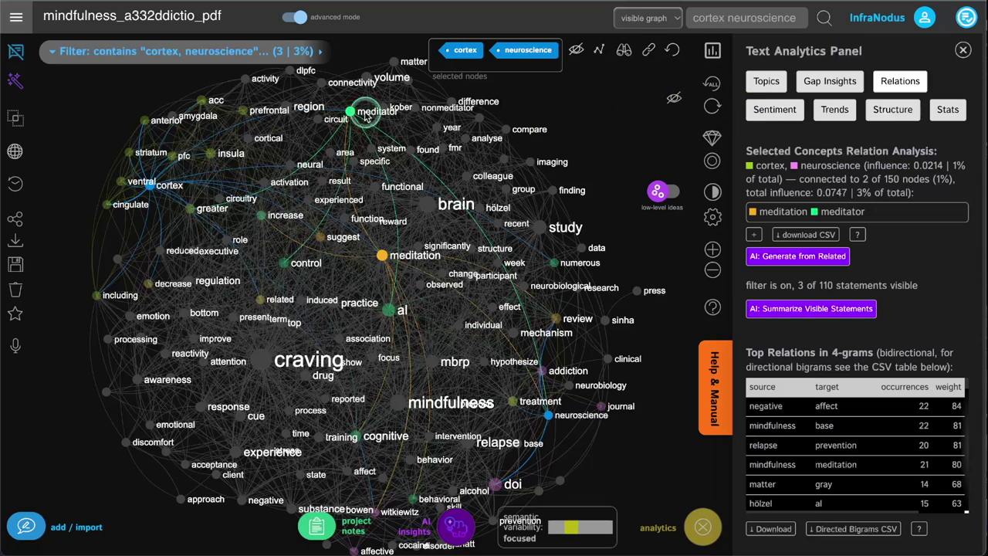
pyautogui.click(676, 51)
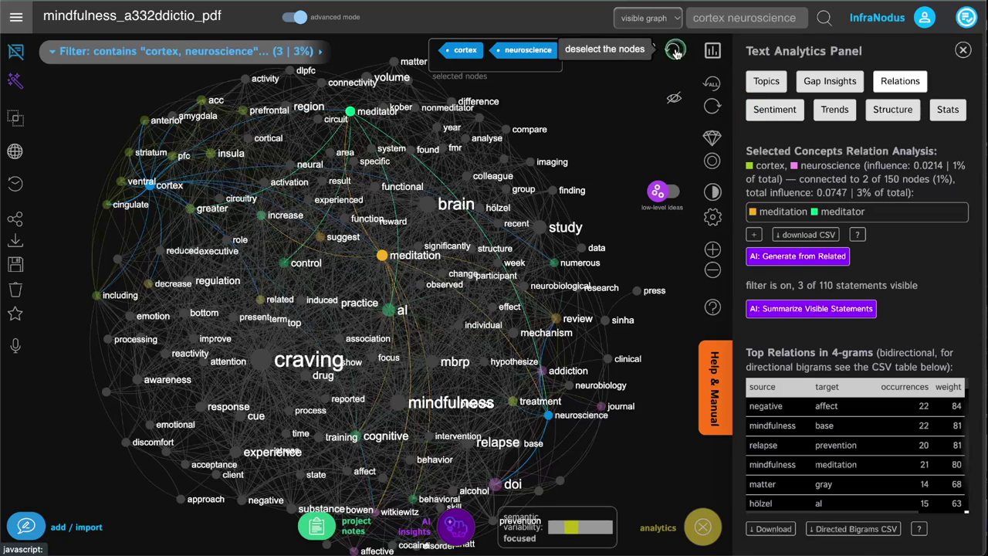
# Glance at the statements and request an AI summary of the visible statements.
pyautogui.click(17, 51)
pyautogui.click(17, 51)
pyautogui.click(15, 79)
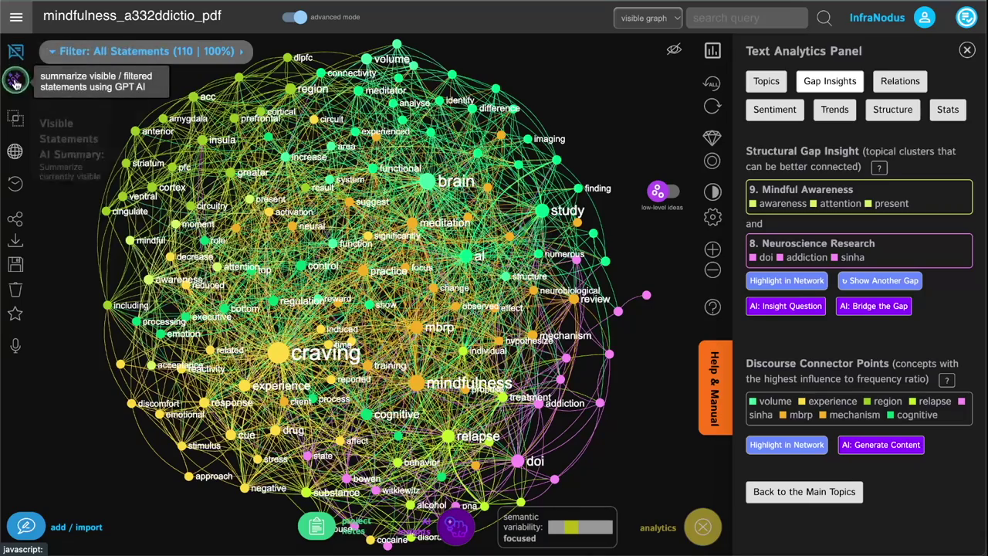
pyautogui.click(99, 196)
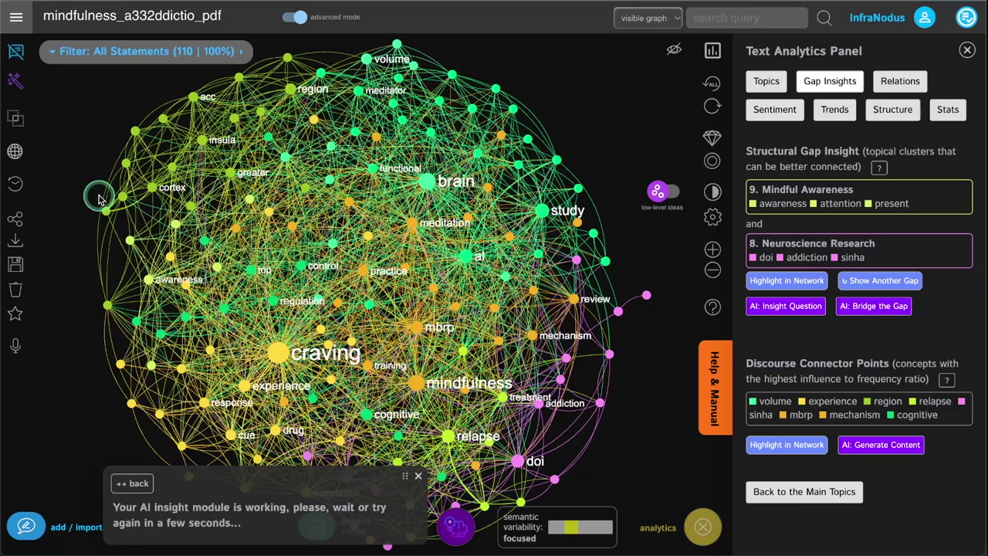
# Select craving, mindfulness and brain and hide them from the graph.
pyautogui.click(321, 343)
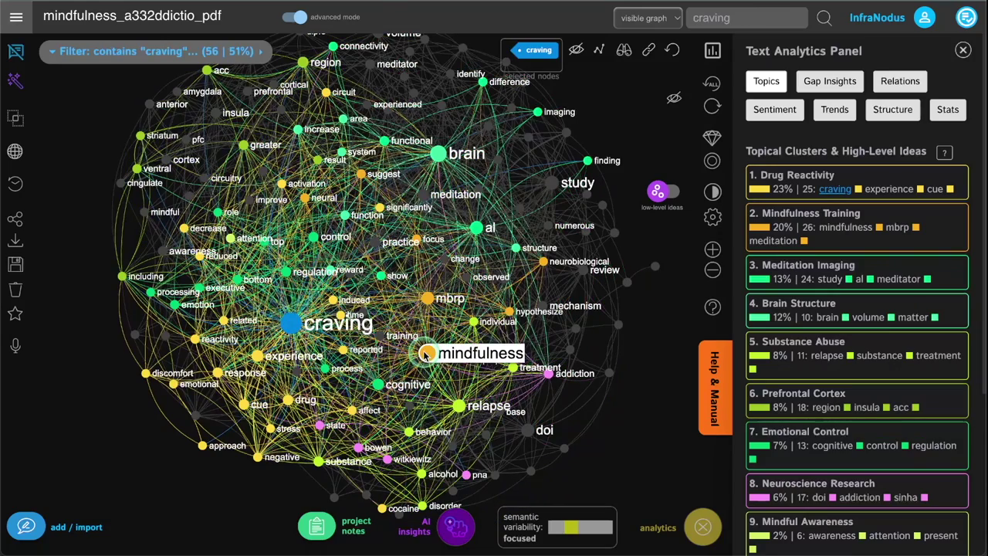
pyautogui.click(427, 354)
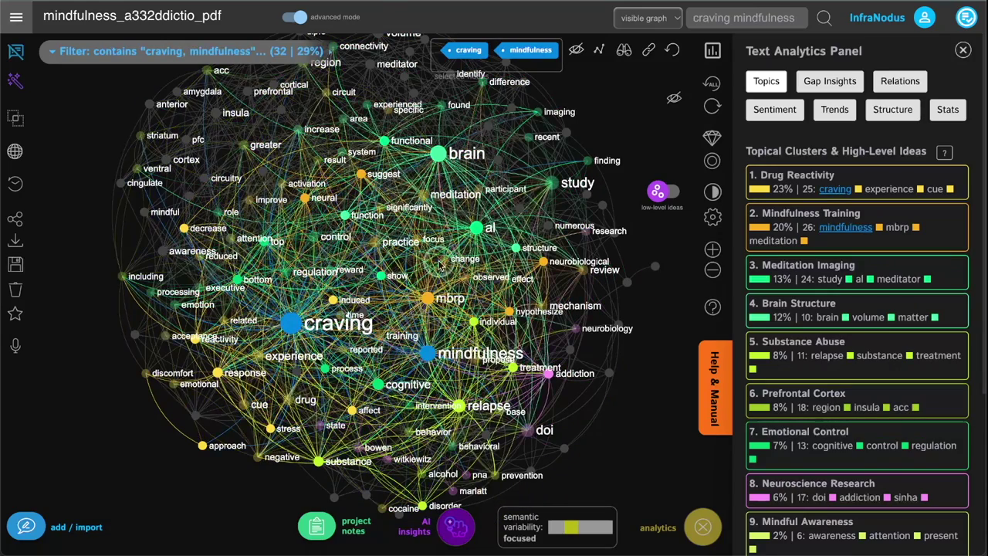
pyautogui.click(438, 154)
pyautogui.click(576, 48)
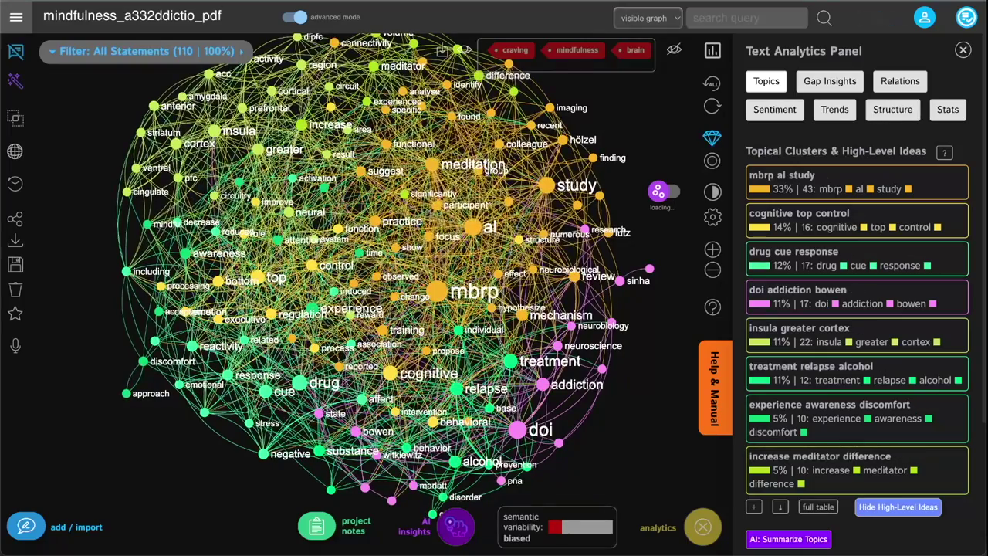
# Toggle high-level idea labels on and back off, then view the Modularity explanation.
pyautogui.click(668, 192)
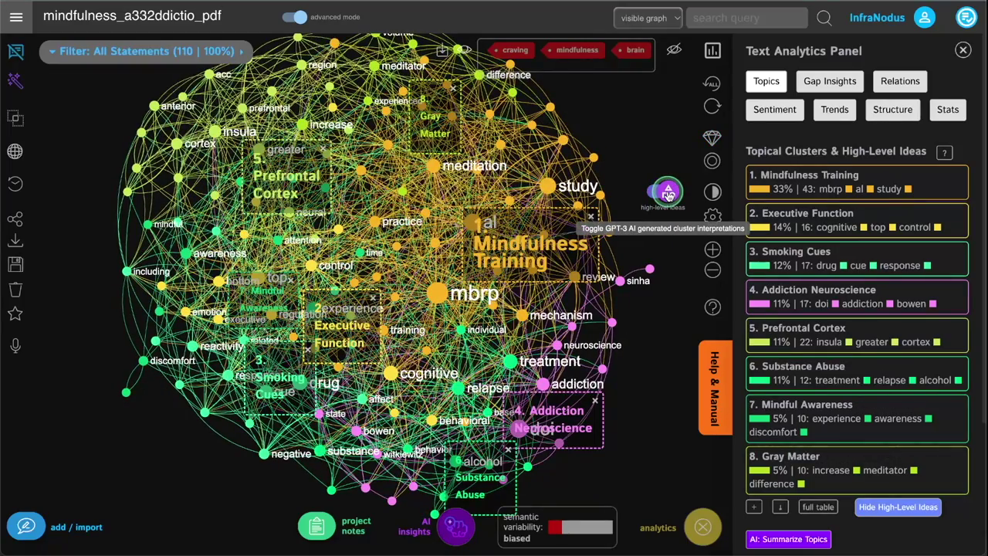
pyautogui.click(667, 193)
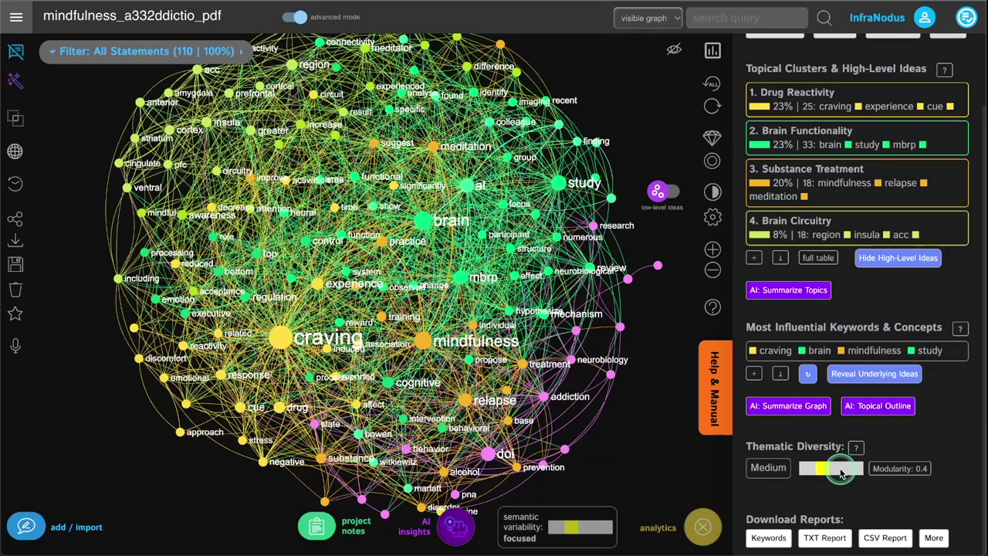
pyautogui.click(902, 468)
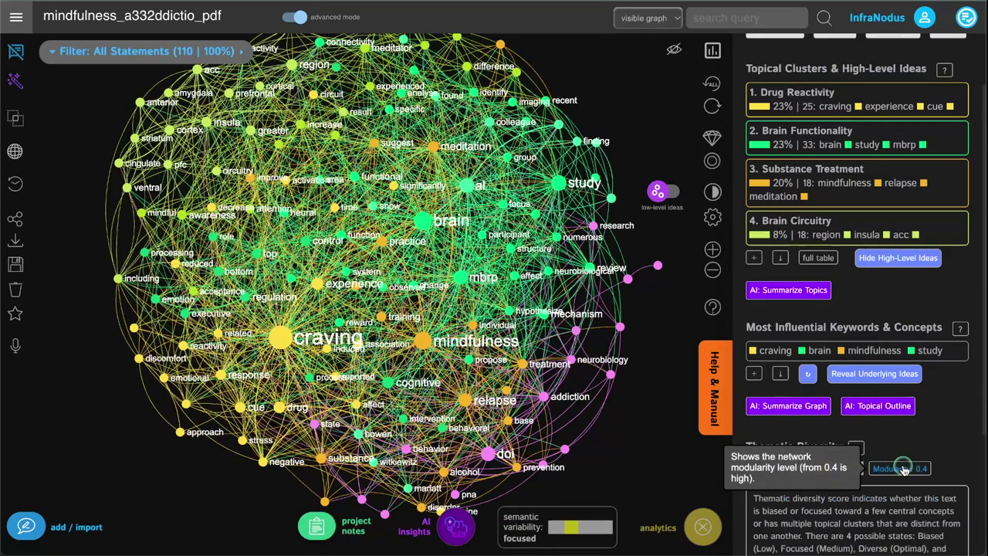
pyautogui.click(903, 468)
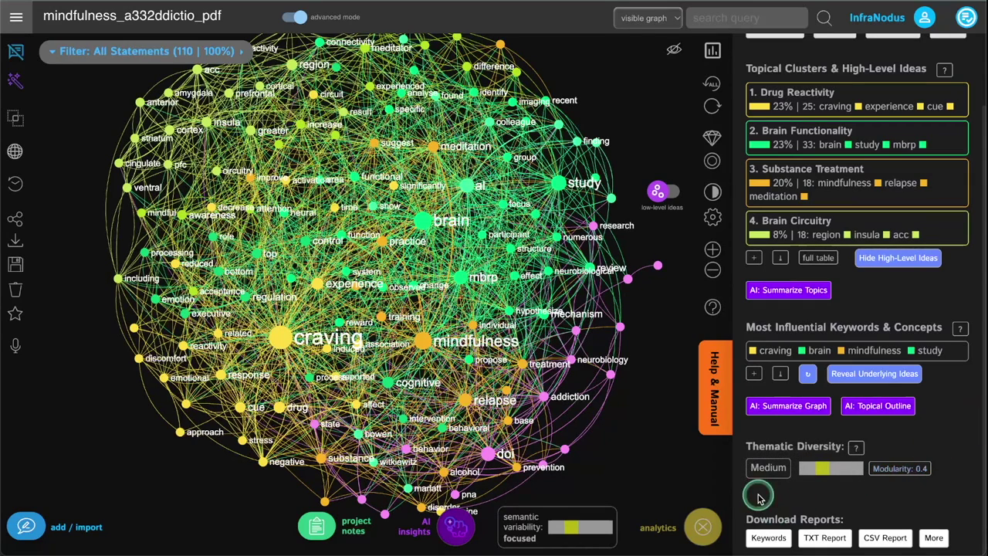
# Read the Medium thematic diversity explanation, opening and closing it several times.
pyautogui.click(772, 469)
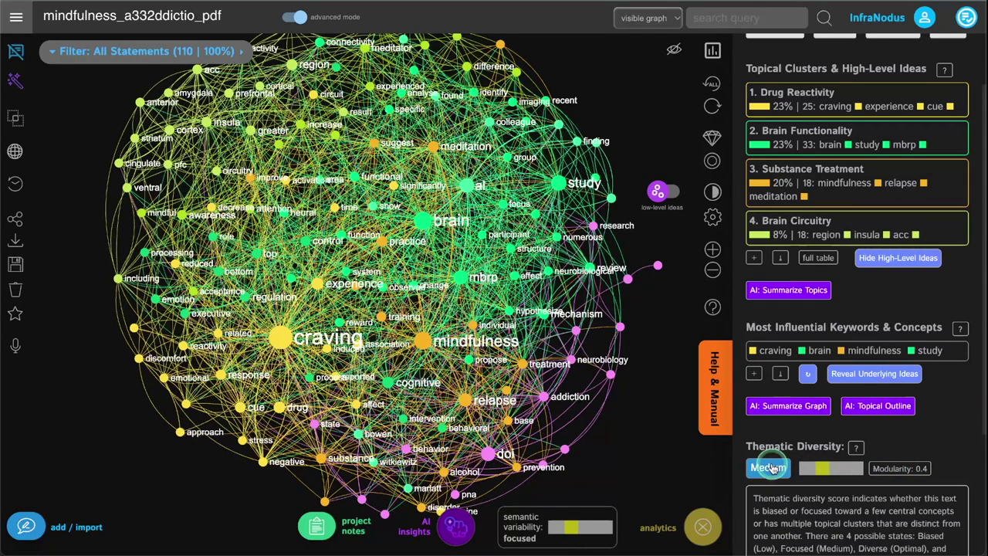
pyautogui.click(772, 468)
pyautogui.click(773, 467)
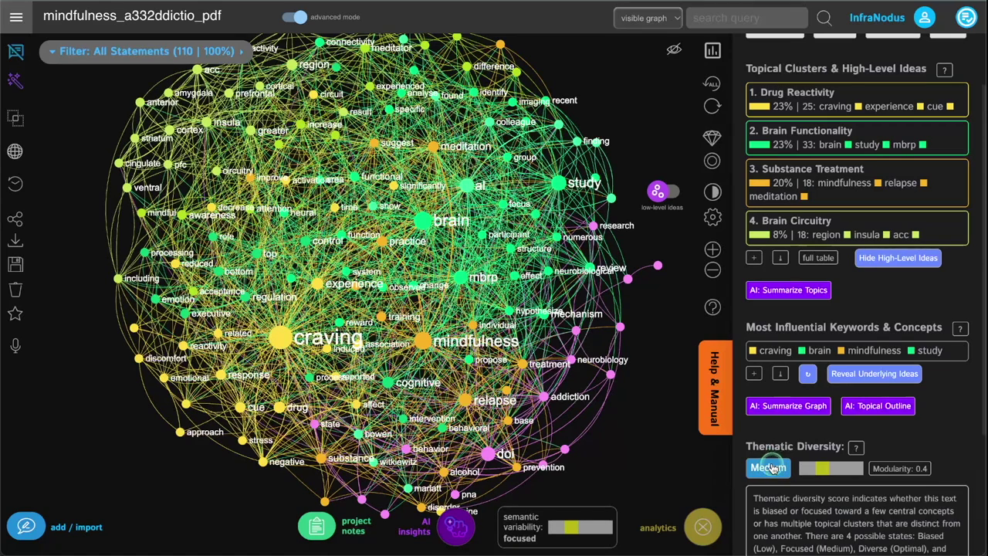
pyautogui.click(772, 467)
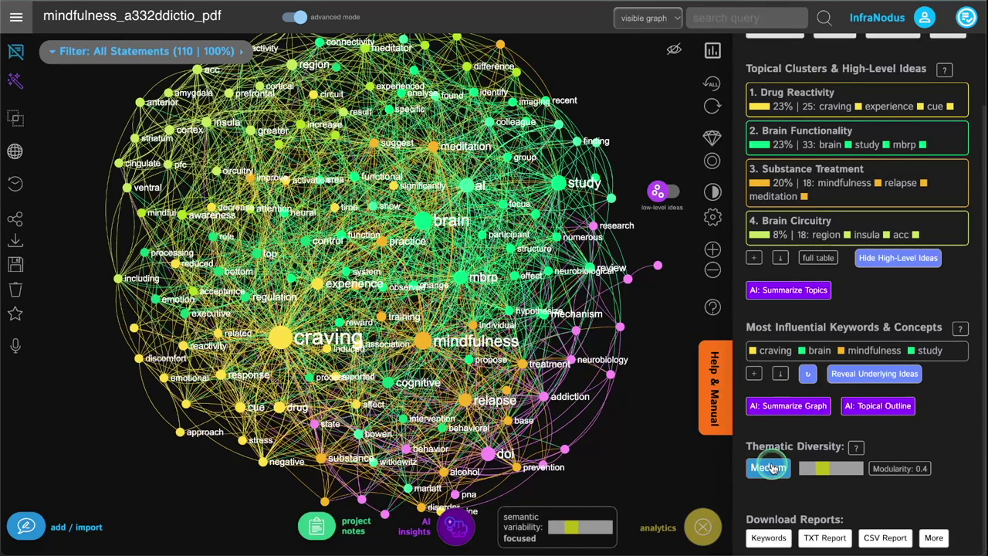
pyautogui.click(772, 467)
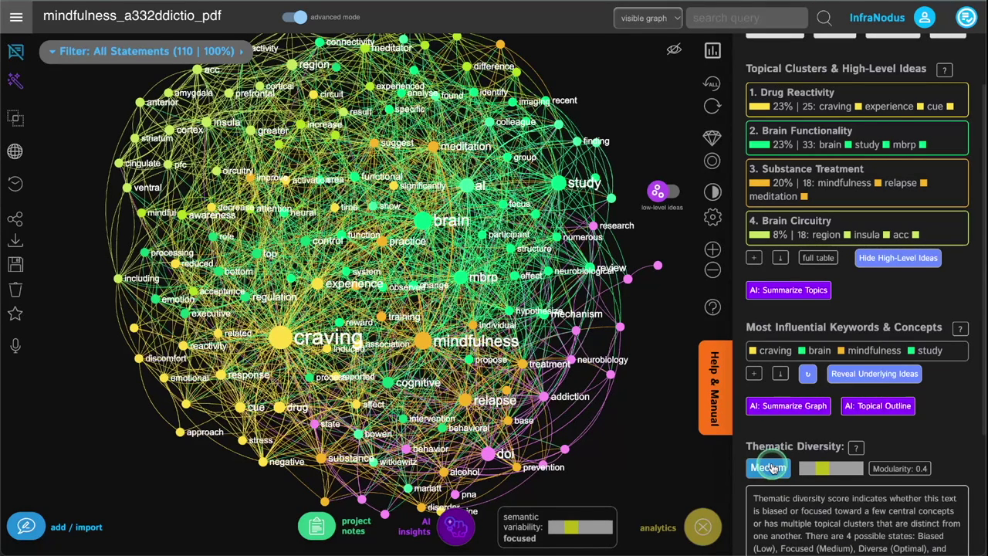
pyautogui.click(773, 468)
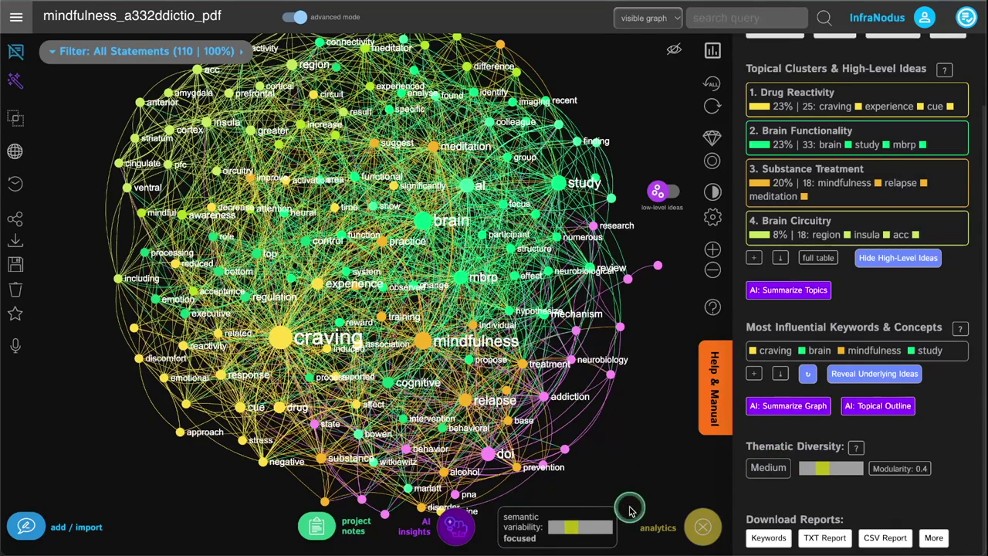
pyautogui.click(574, 525)
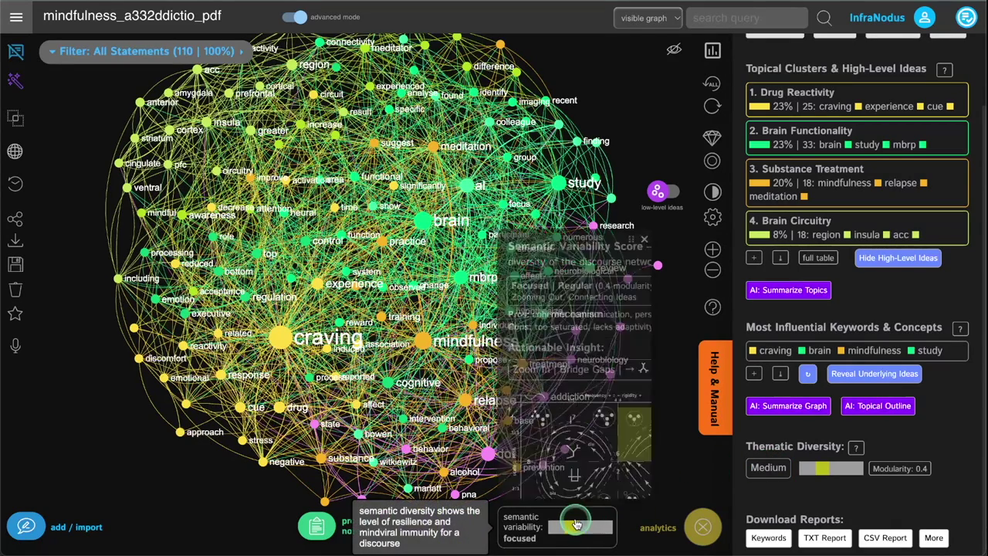
pyautogui.click(554, 308)
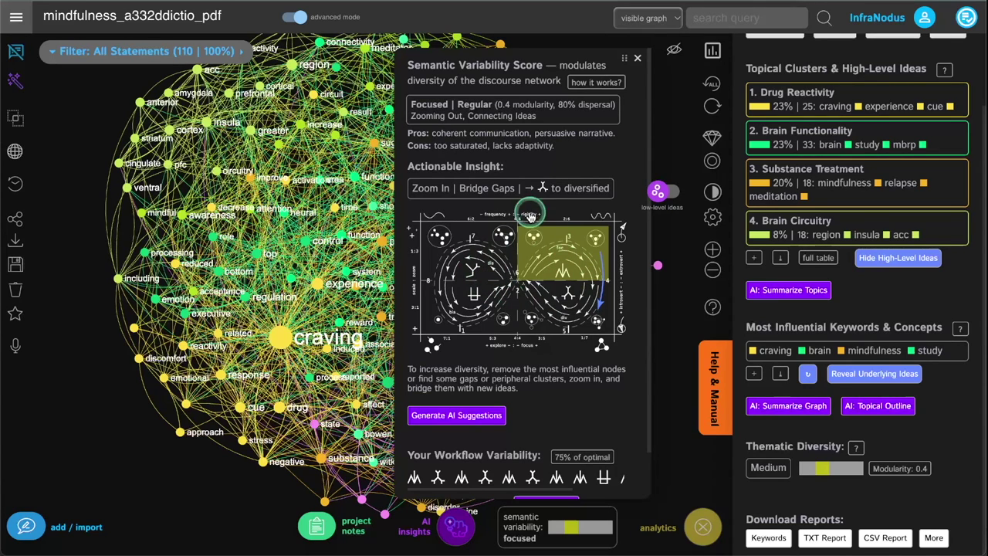
pyautogui.click(639, 60)
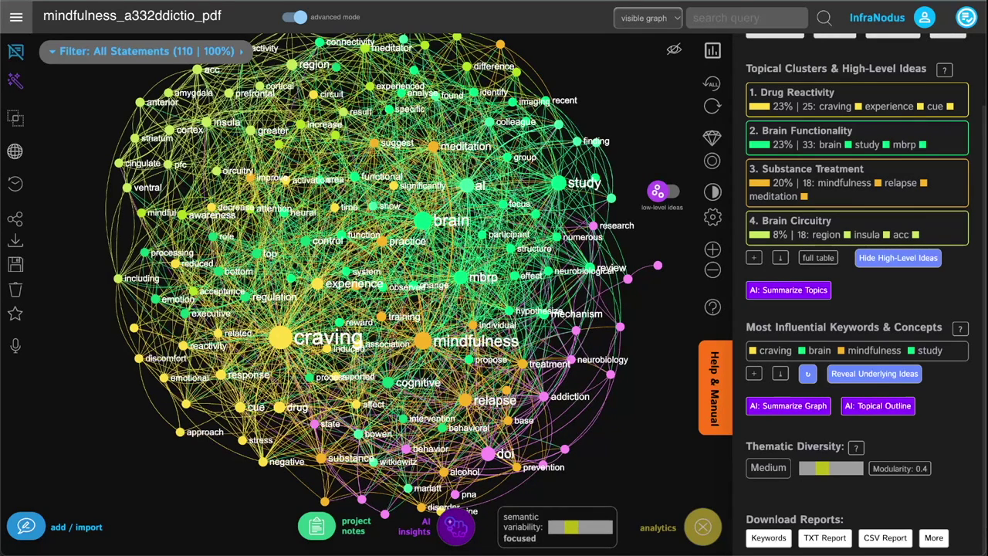
pyautogui.scroll(2, 783, 165)
# Highlight the gap clusters and filter the graph to cognitive, relapse and mechanism.
pyautogui.click(829, 81)
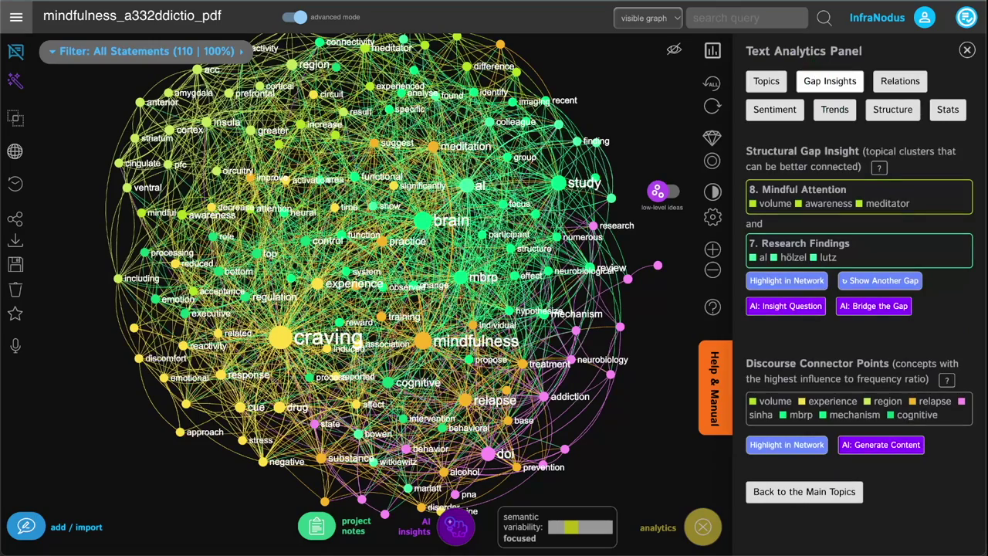
pyautogui.click(787, 445)
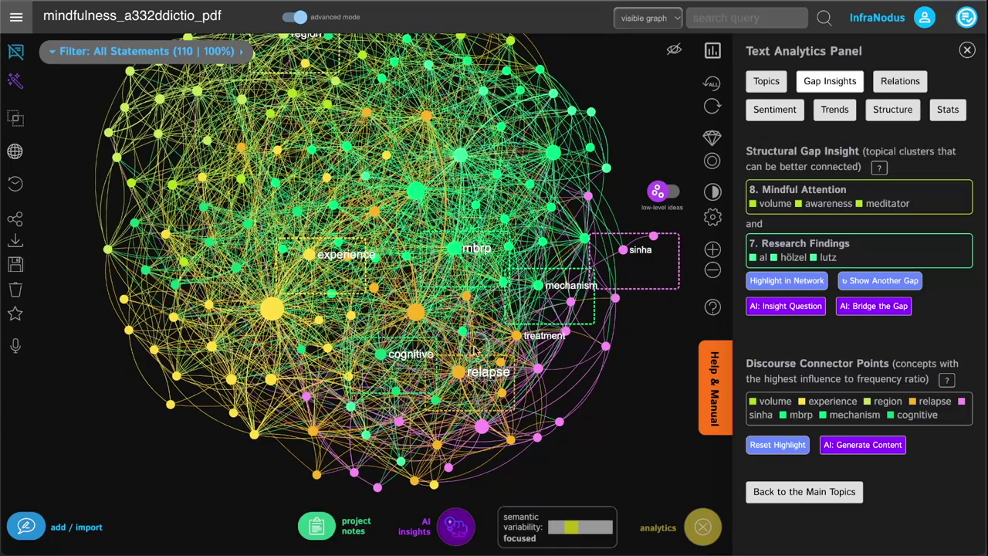
pyautogui.click(381, 354)
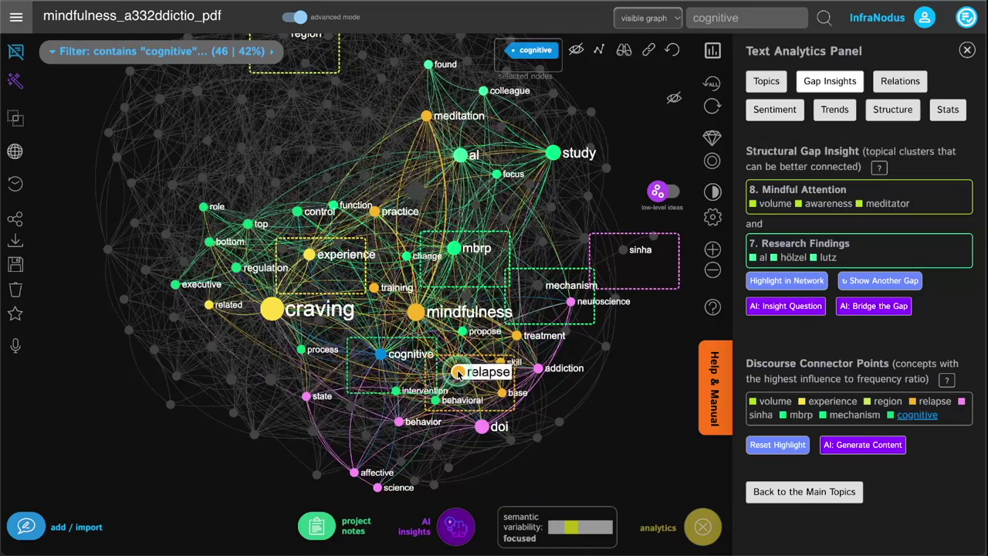
pyautogui.click(459, 372)
pyautogui.click(539, 285)
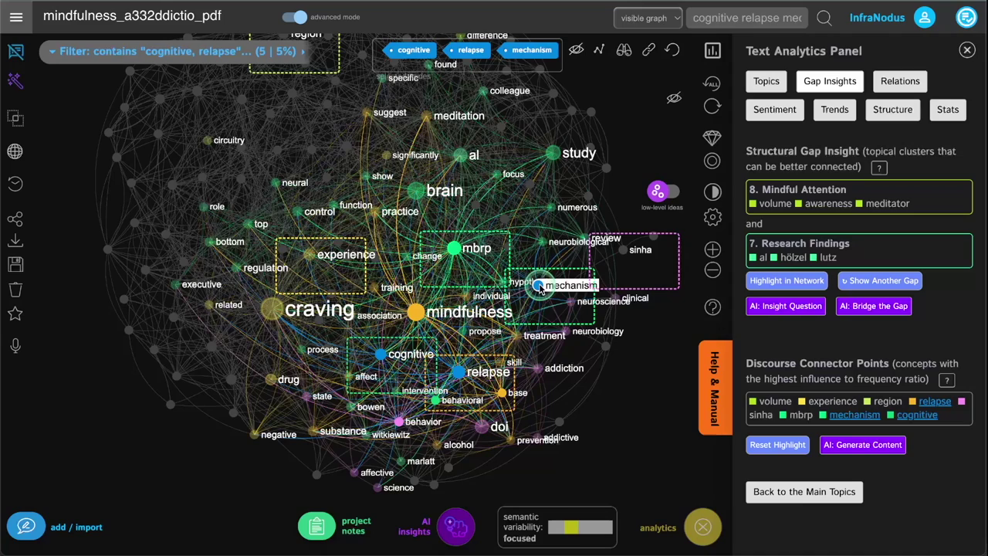
# Read the matching statements, then reset to all 110 statements and main topics.
pyautogui.click(155, 51)
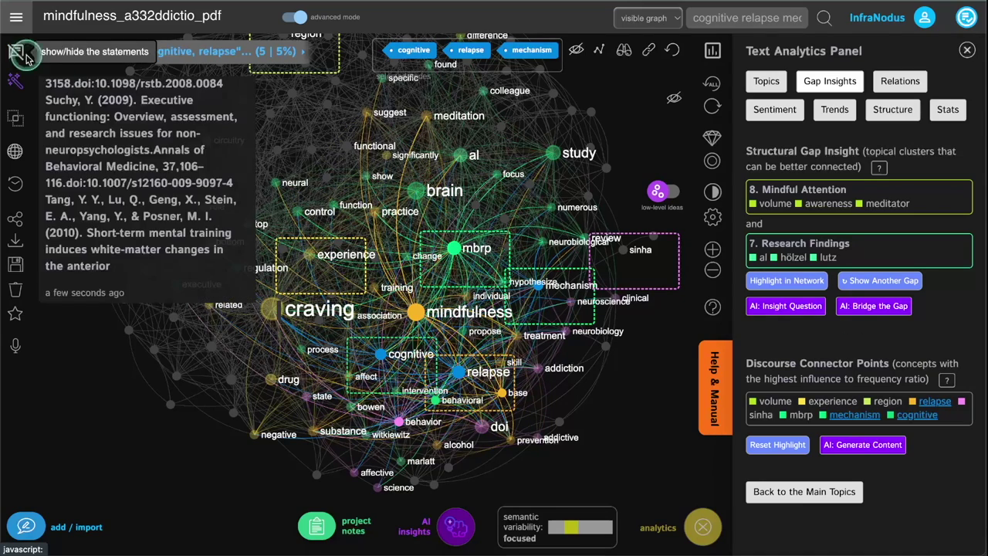
pyautogui.scroll(5, 133, 164)
pyautogui.scroll(-4, 133, 164)
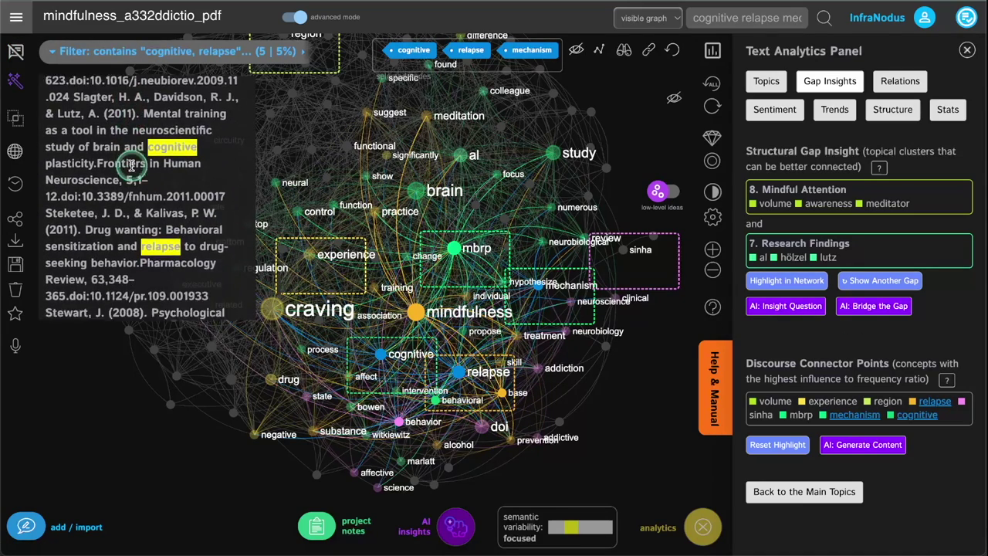
pyautogui.scroll(2, 132, 164)
pyautogui.click(133, 165)
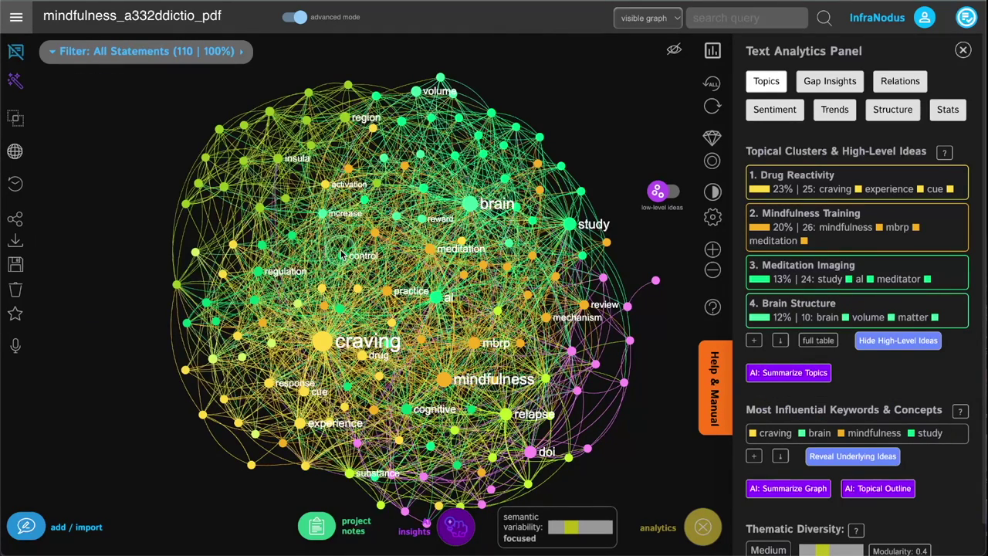
# Filter the graph to regulation, control and emotion (4 statements) and show their Relations analysis.
pyautogui.click(259, 272)
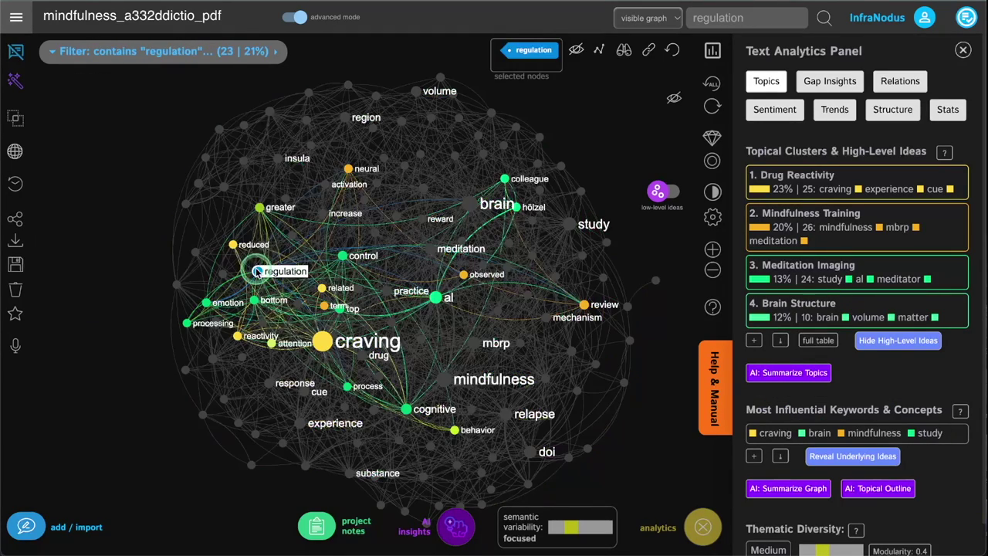
pyautogui.click(342, 256)
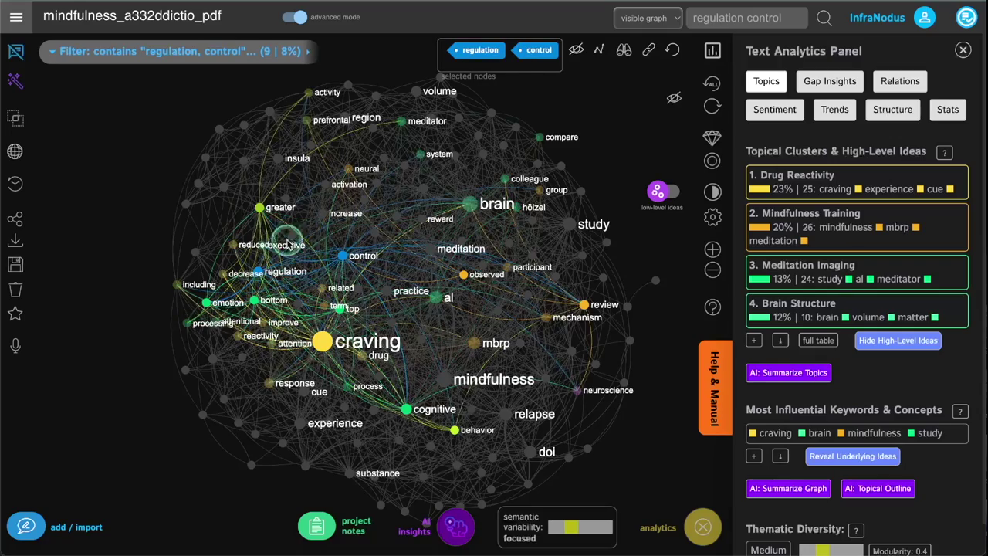
pyautogui.click(259, 208)
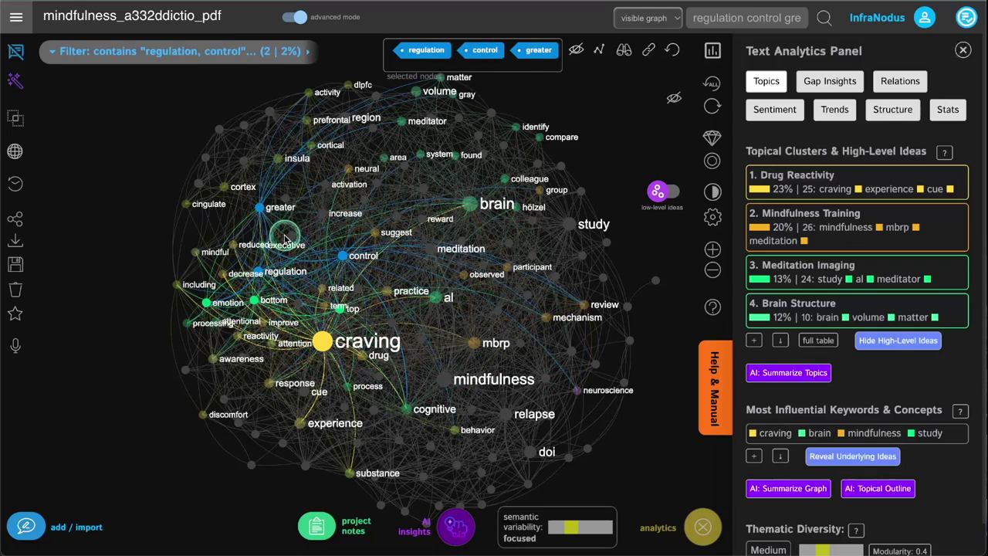
pyautogui.scroll(3, 282, 233)
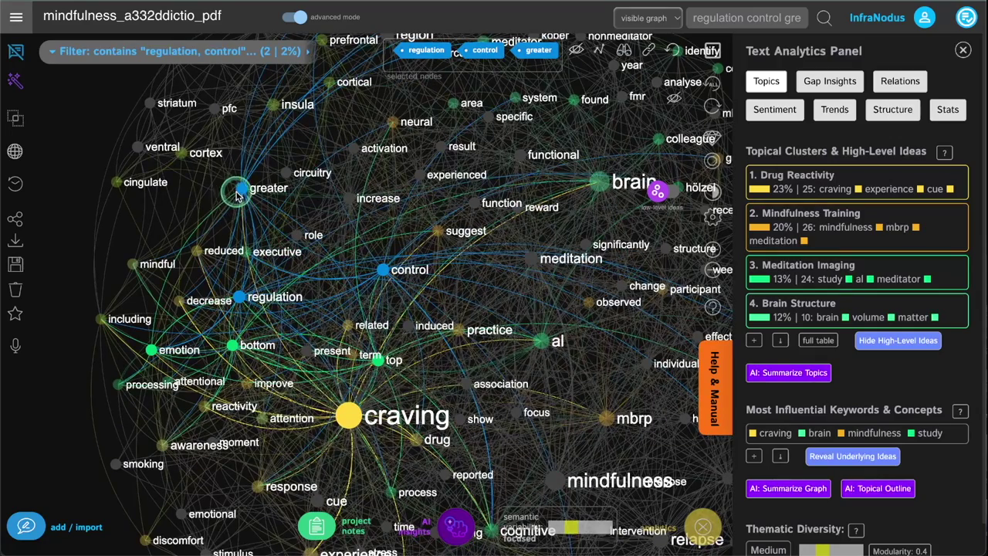
pyautogui.click(241, 188)
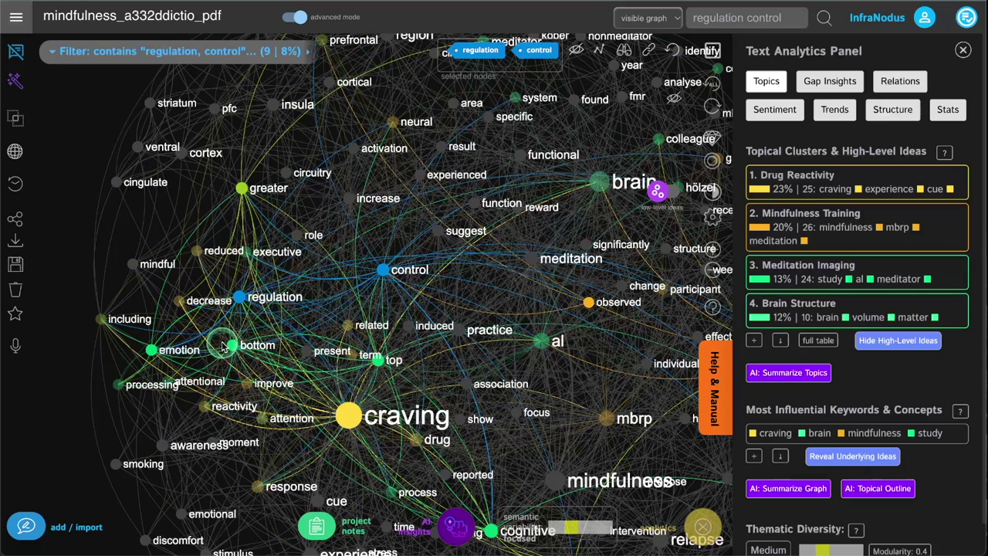
pyautogui.click(152, 350)
pyautogui.moveTo(210, 333); pyautogui.dragTo(319, 299)
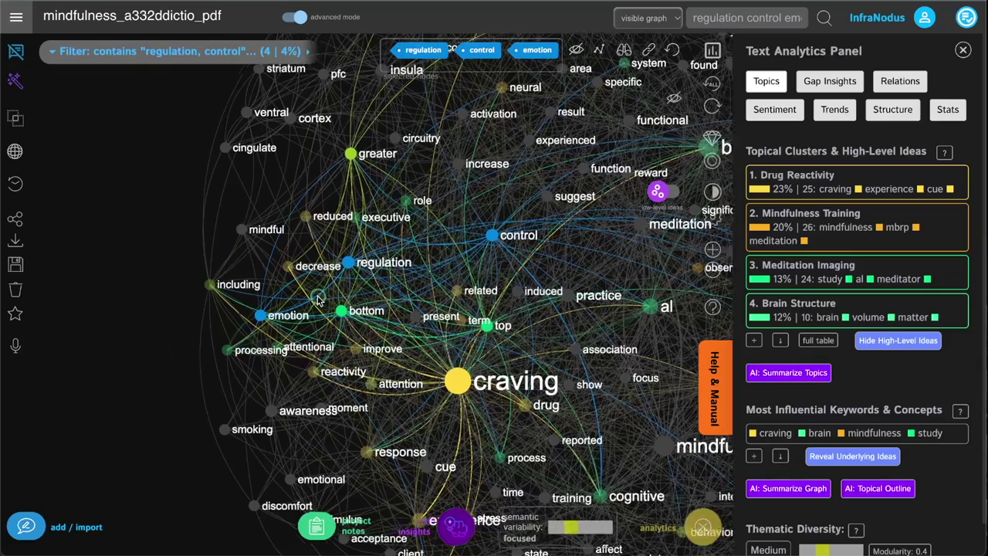
pyautogui.scroll(5, 319, 299)
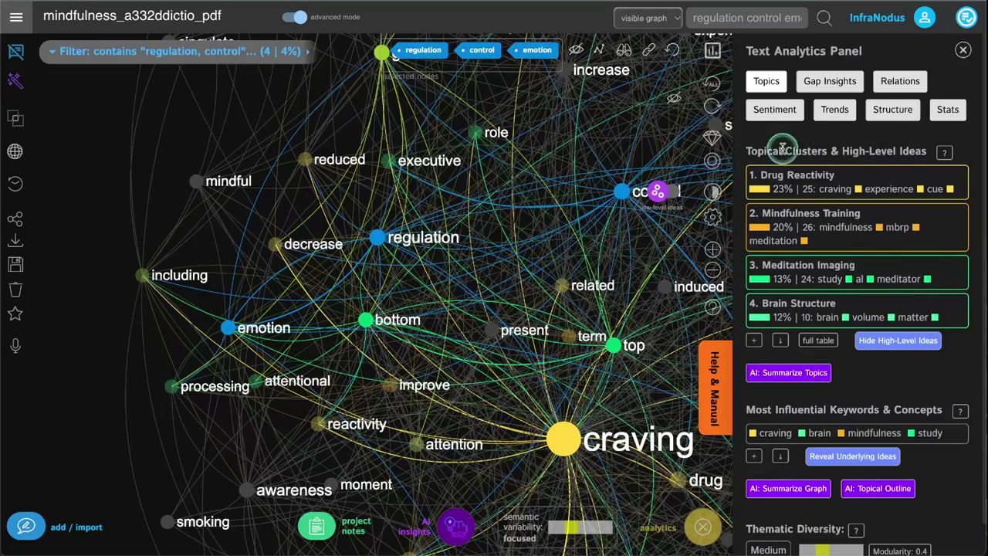
pyautogui.click(900, 81)
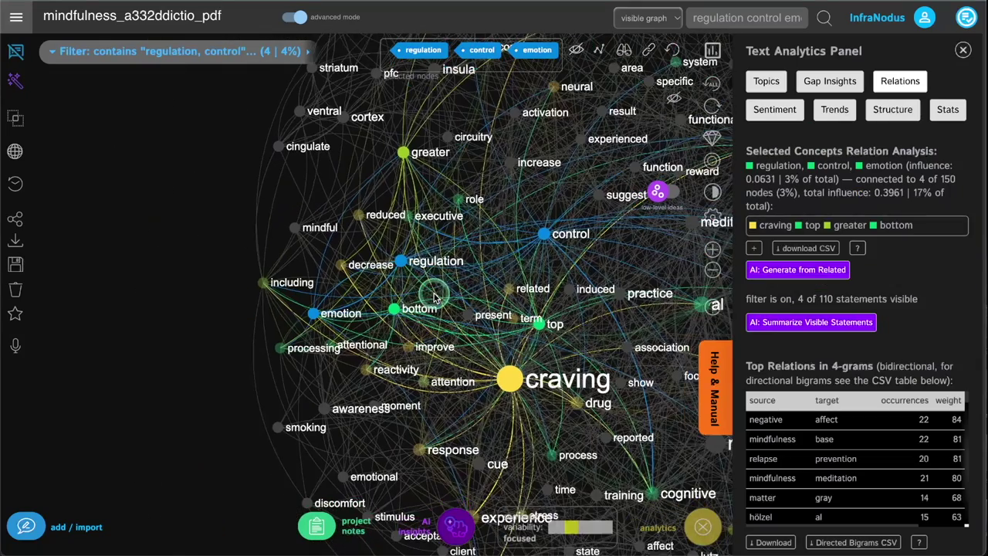
# Clear the selection and filter by craving, mindfulness, brain and relapse.
pyautogui.click(683, 52)
pyautogui.click(513, 378)
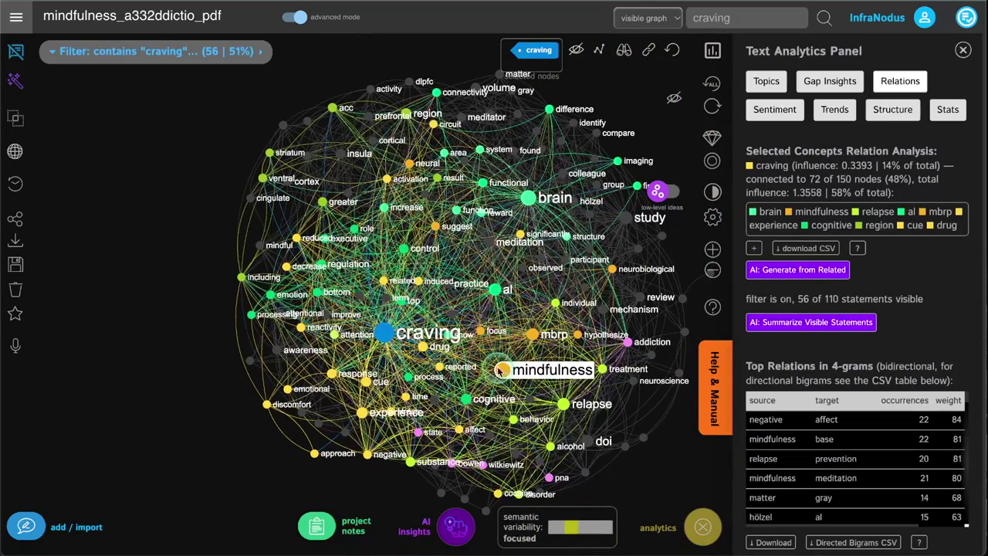
pyautogui.click(500, 370)
pyautogui.click(528, 199)
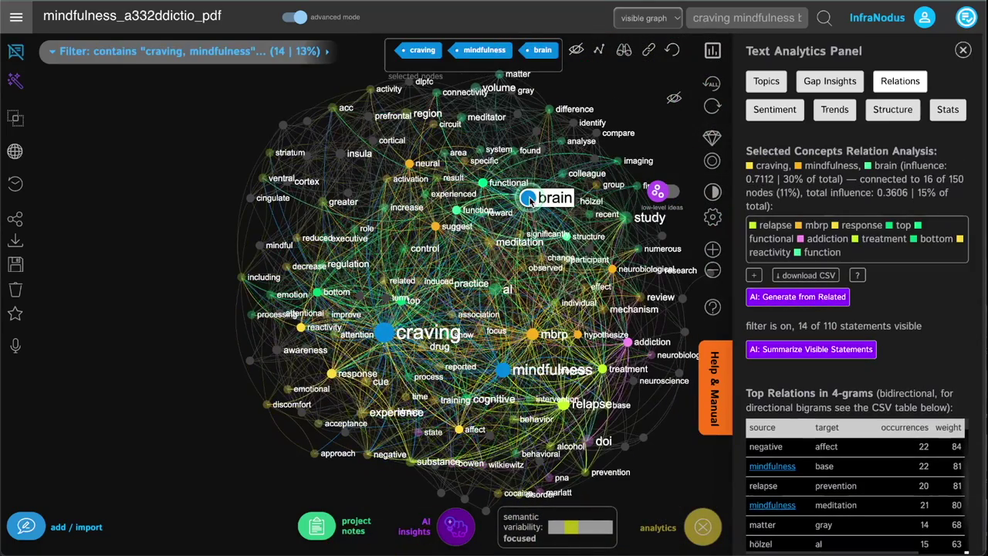
pyautogui.click(528, 198)
pyautogui.click(529, 198)
pyautogui.click(562, 404)
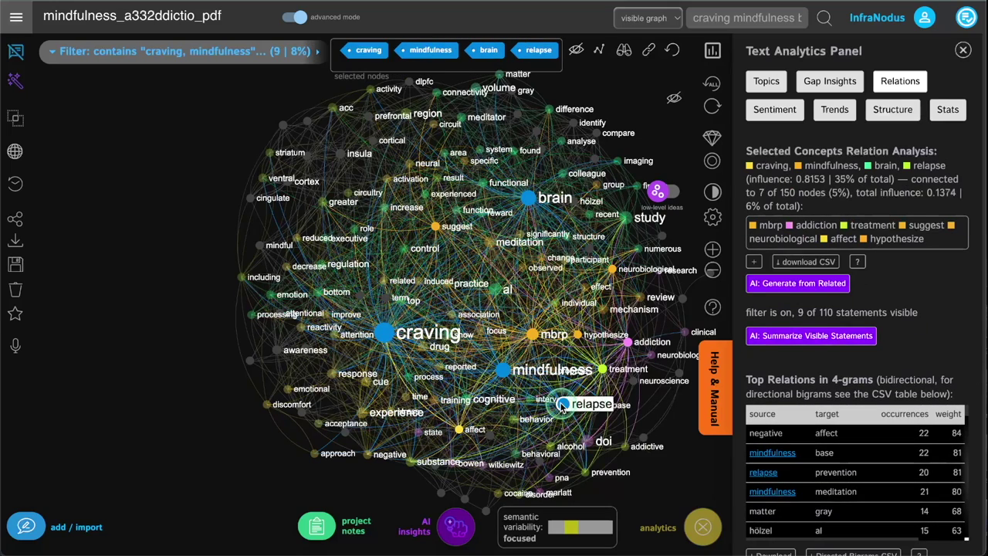
# Narrow the filter to relapse alone, add treatment, then clear all selected concepts.
pyautogui.click(350, 49)
pyautogui.click(409, 49)
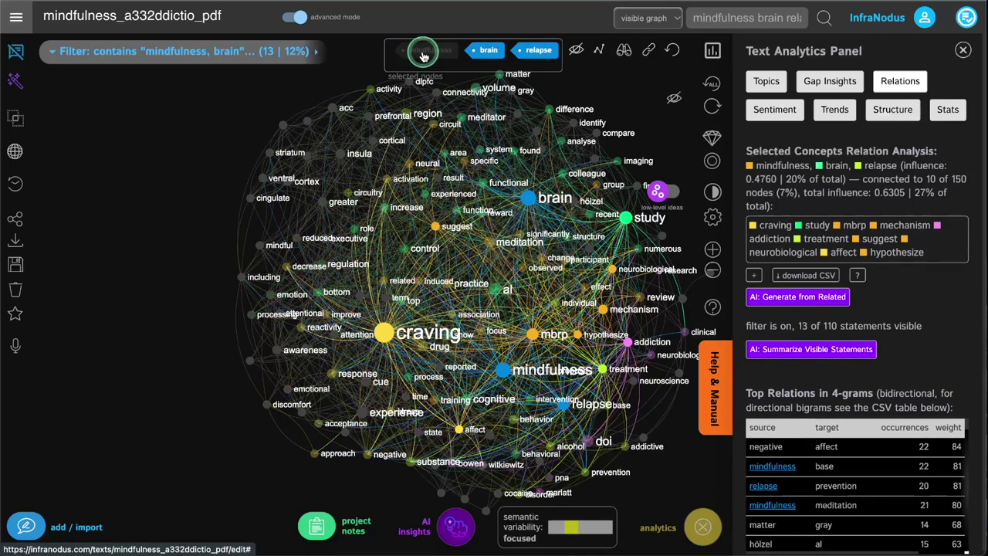
pyautogui.click(471, 50)
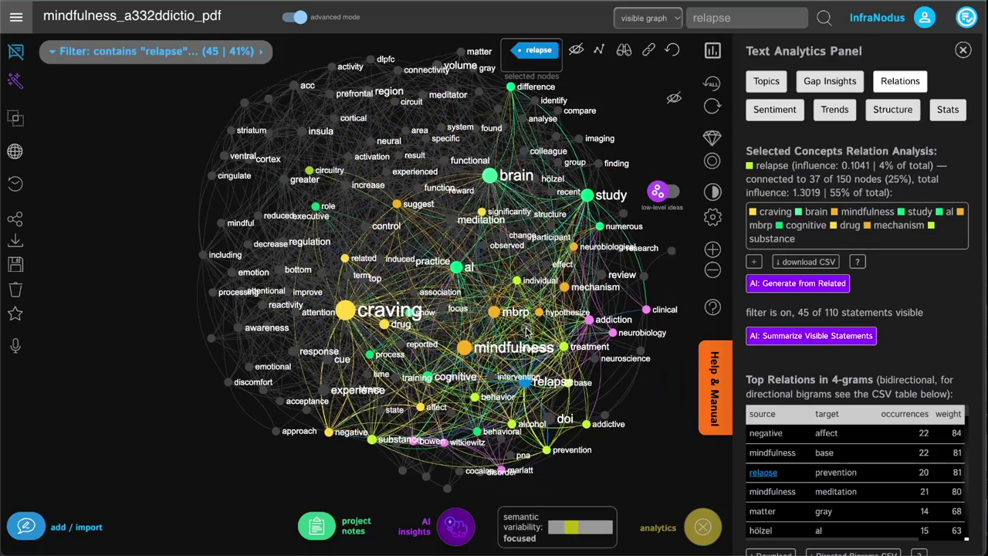
pyautogui.scroll(3, 495, 366)
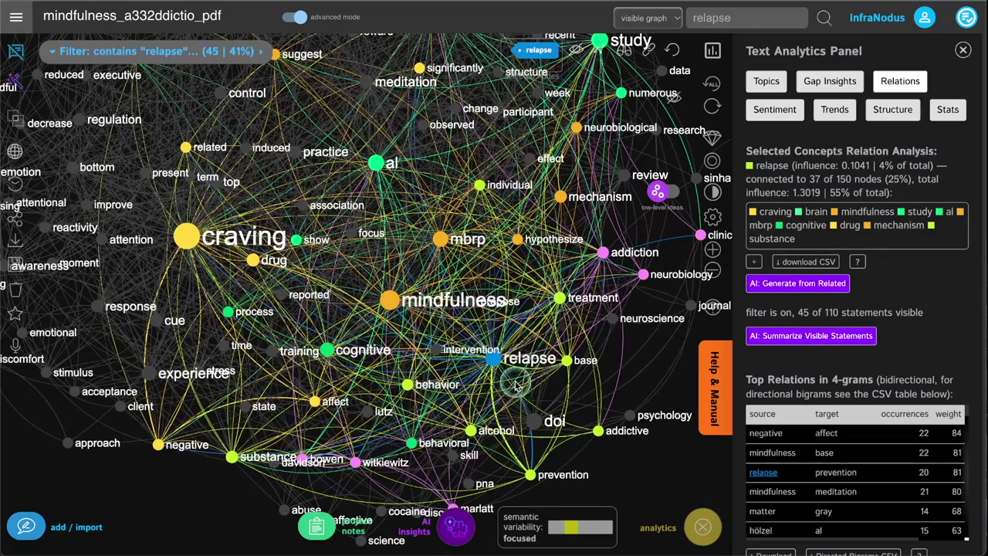
pyautogui.click(560, 298)
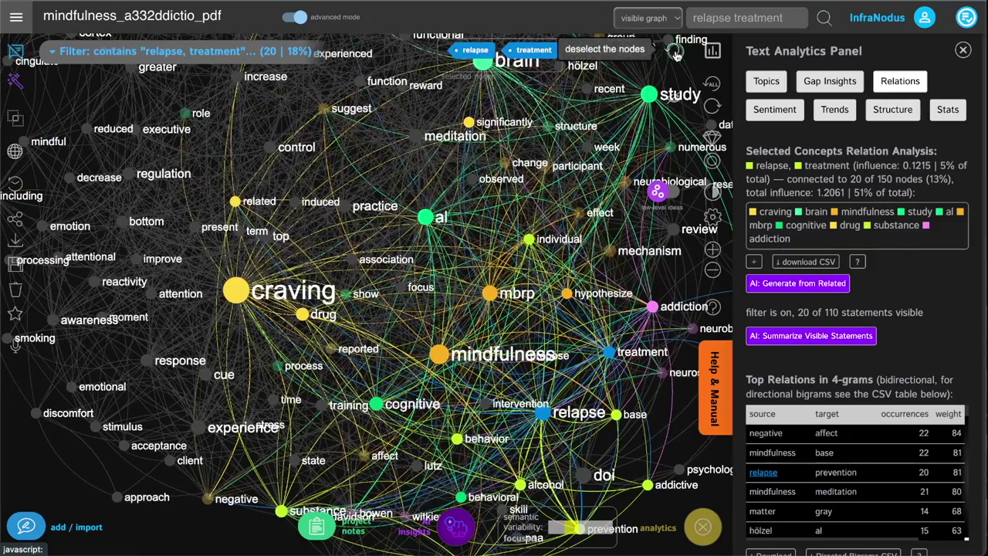
pyautogui.click(675, 52)
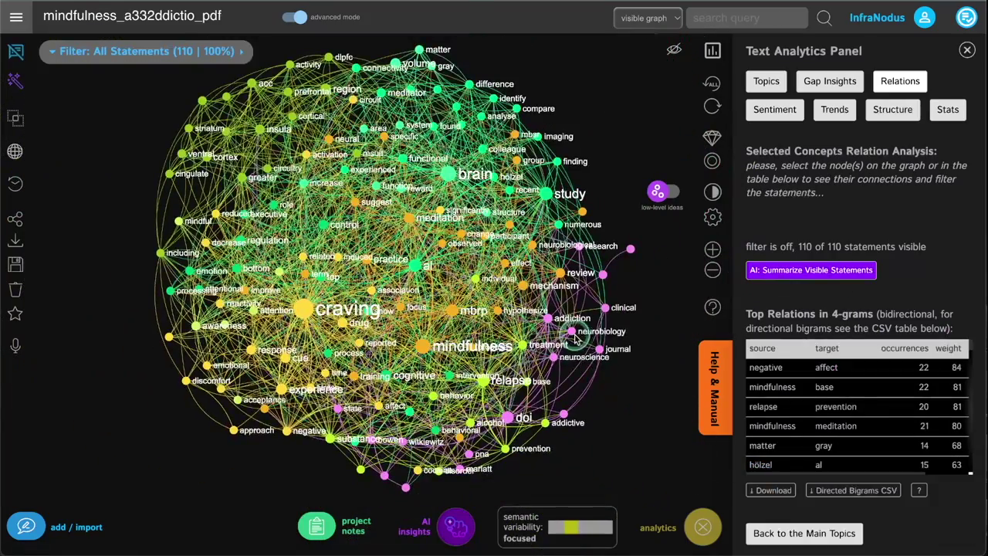
# Filter by neurobiology, cortex, cortical, emotion and processing, and generate AI statements from them.
pyautogui.click(572, 332)
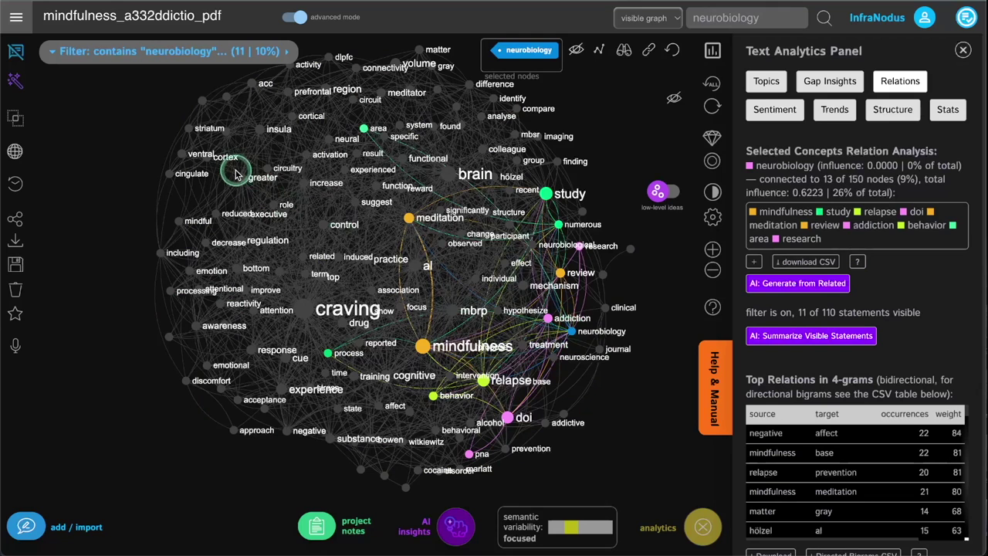
pyautogui.click(205, 159)
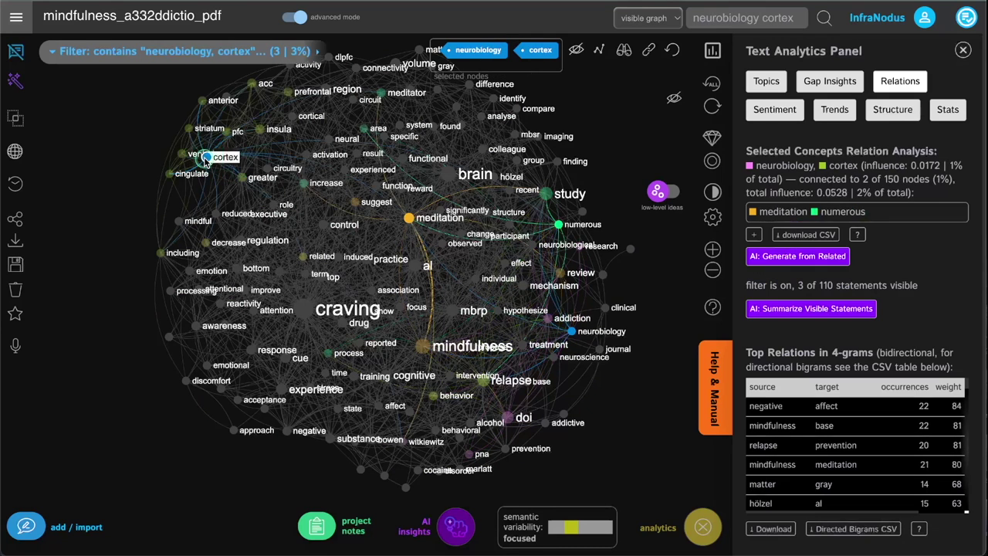
pyautogui.click(292, 117)
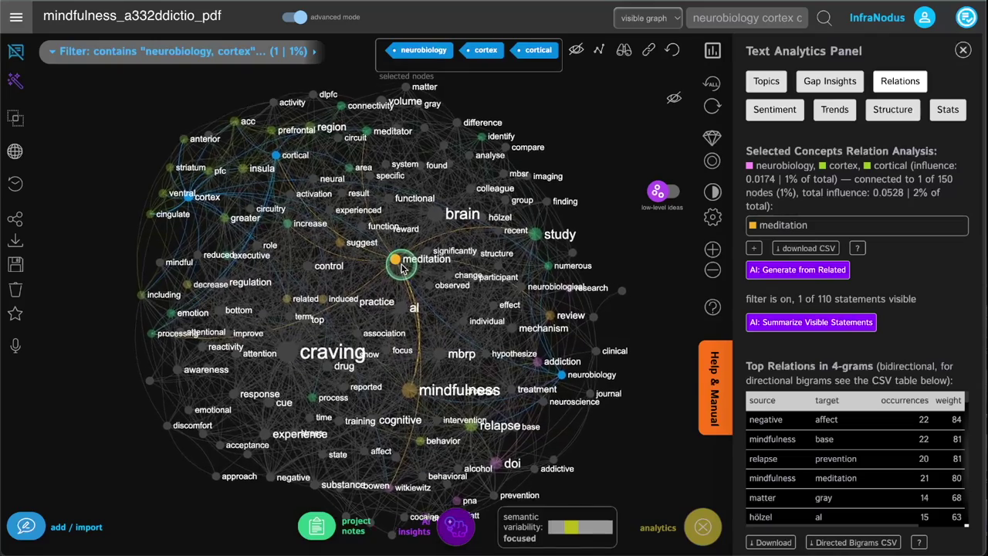
pyautogui.scroll(3, 401, 268)
pyautogui.scroll(-3, 400, 268)
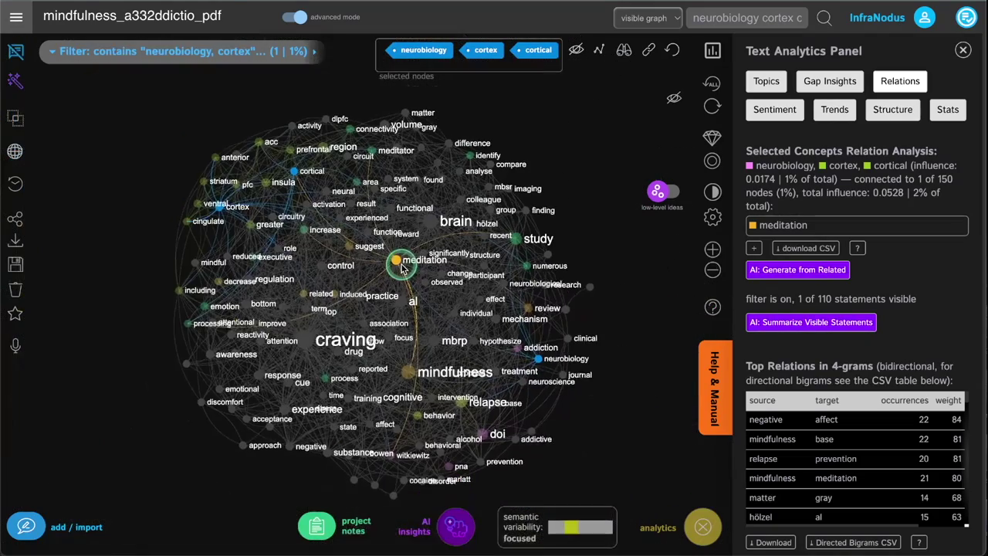
pyautogui.click(205, 307)
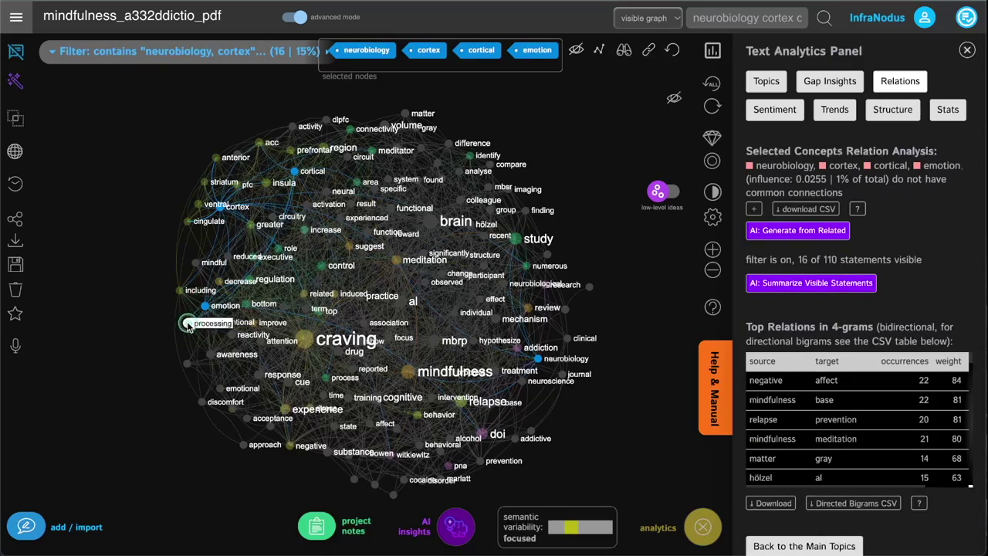
pyautogui.click(188, 319)
pyautogui.scroll(3, 331, 264)
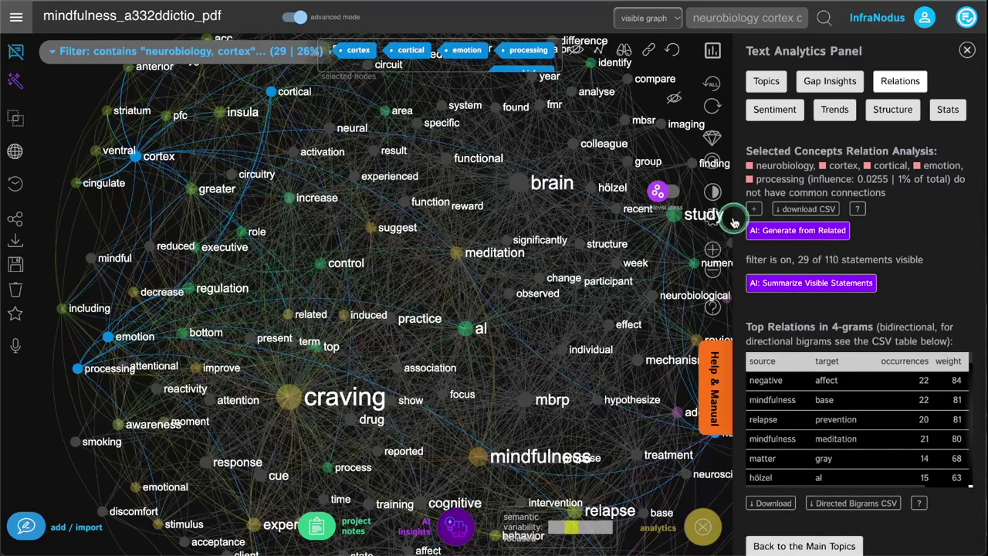
pyautogui.click(799, 232)
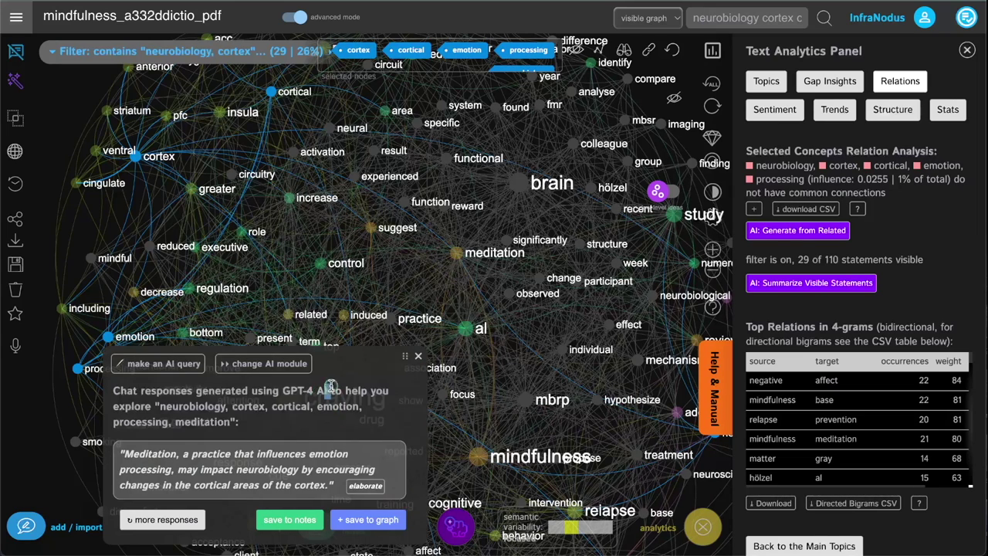
# Request two more AI-generated statements for the selected concepts.
pyautogui.moveTo(327, 390); pyautogui.dragTo(334, 380)
pyautogui.click(178, 515)
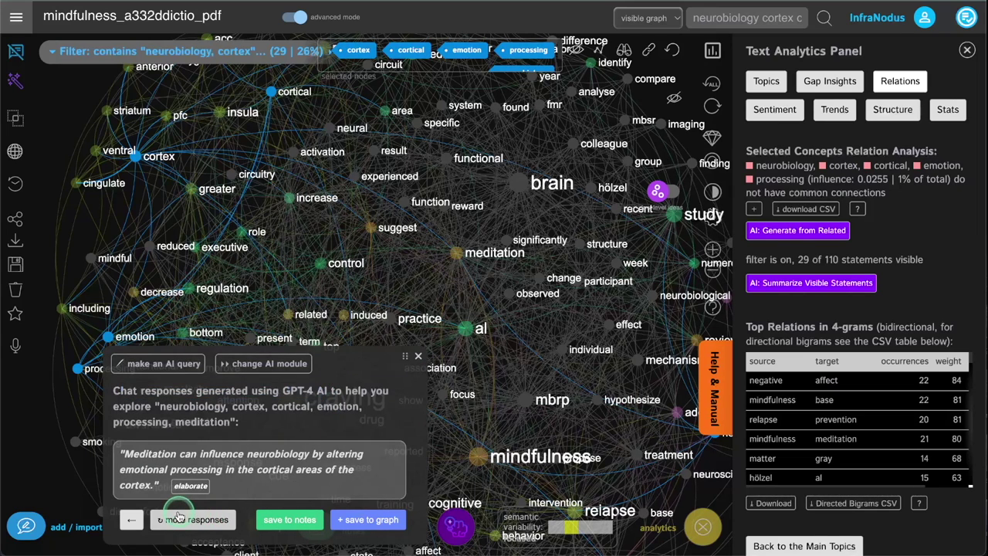
pyautogui.click(185, 520)
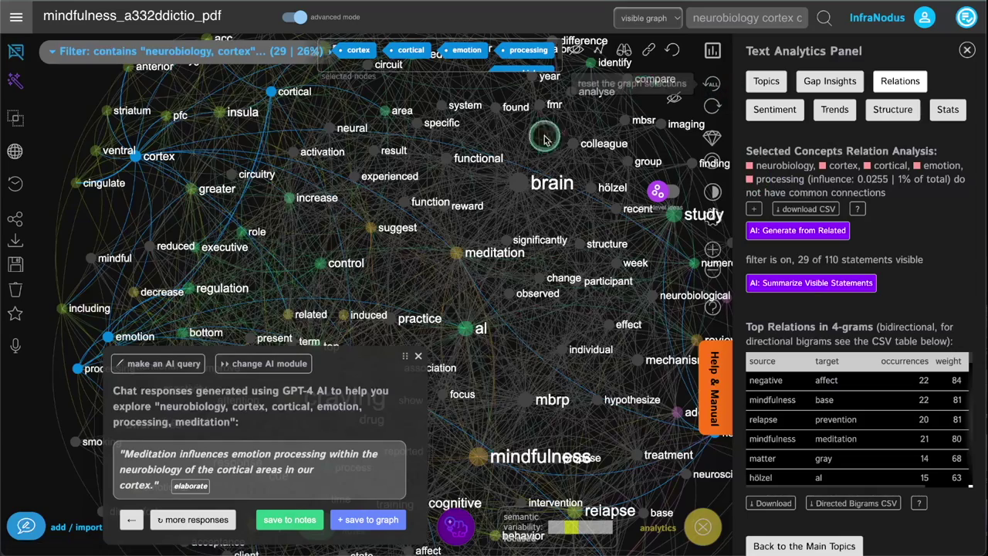
# Close the AI panel, clear the filter to all 110 statements, and show the Topics clusters.
pyautogui.click(419, 356)
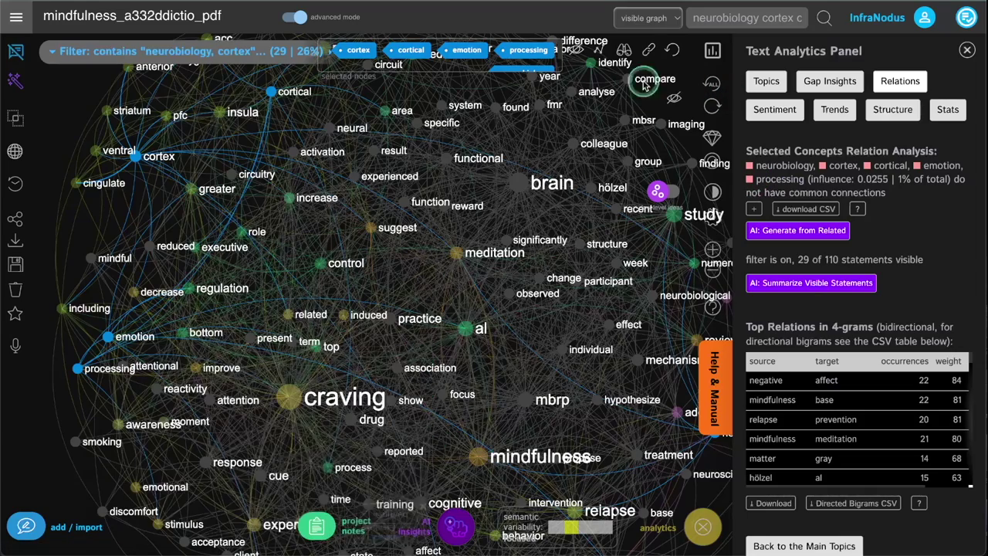
pyautogui.click(673, 50)
pyautogui.click(708, 83)
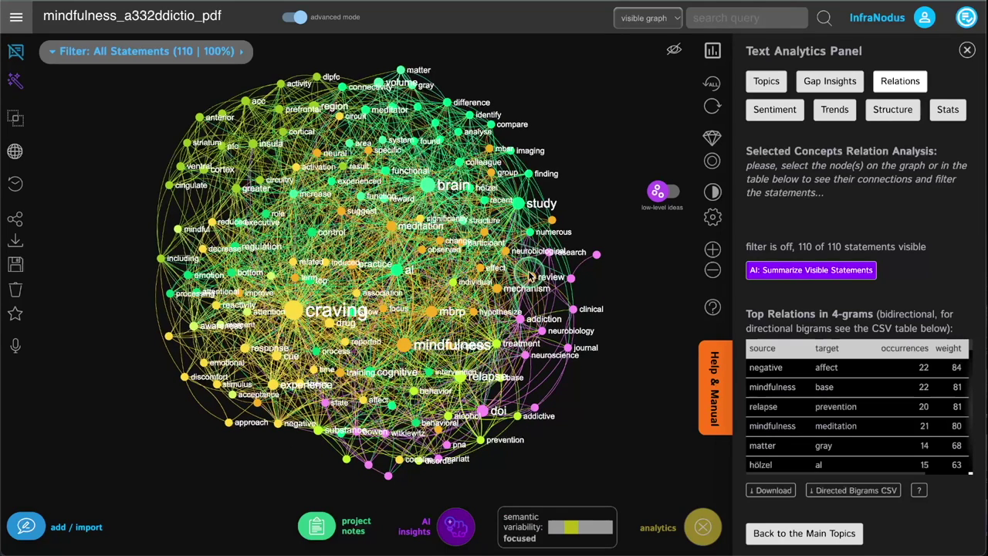
pyautogui.click(766, 81)
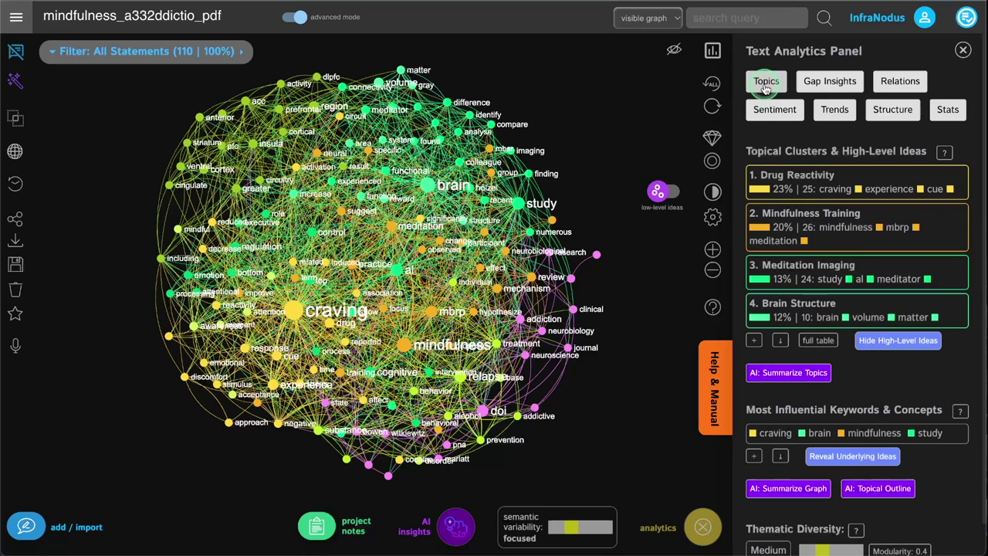